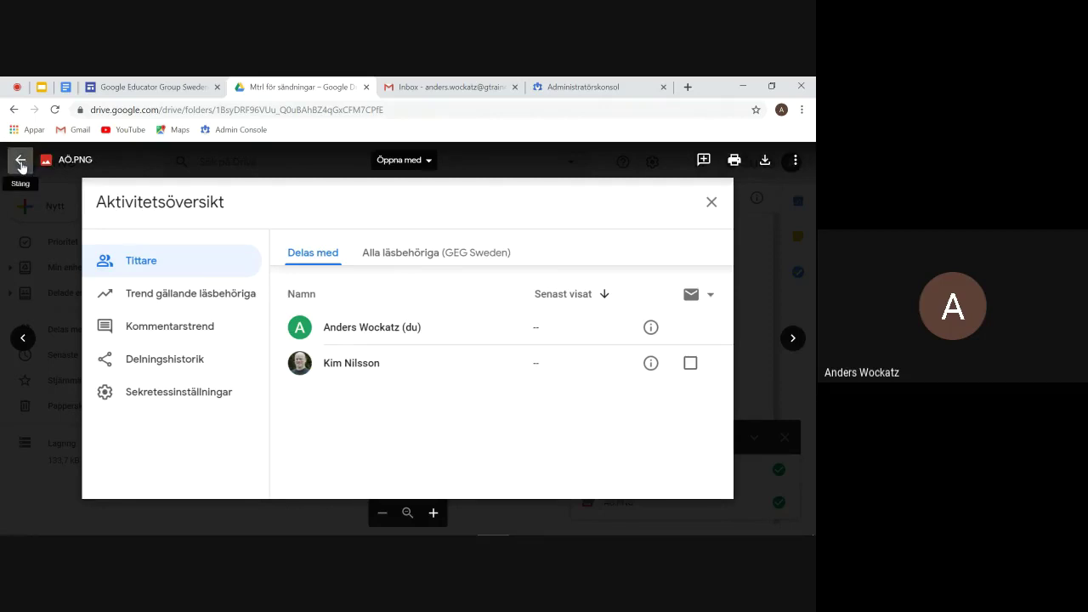
# Close the AÖ.PNG preview and switch to the Test Aktivitetsöversikt document
pyautogui.click(21, 163)
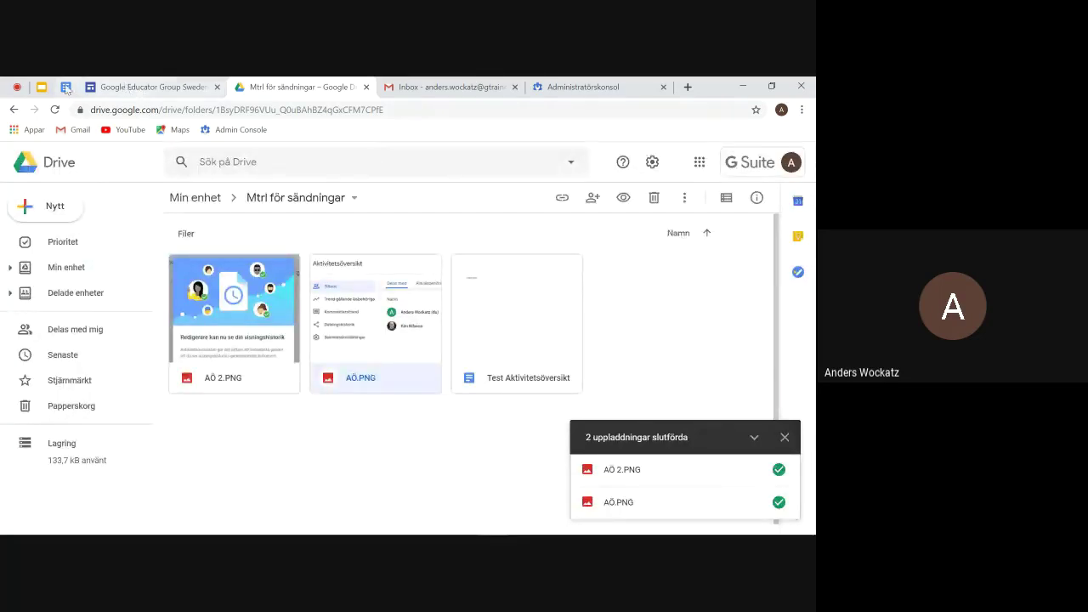
pyautogui.click(42, 89)
pyautogui.click(65, 89)
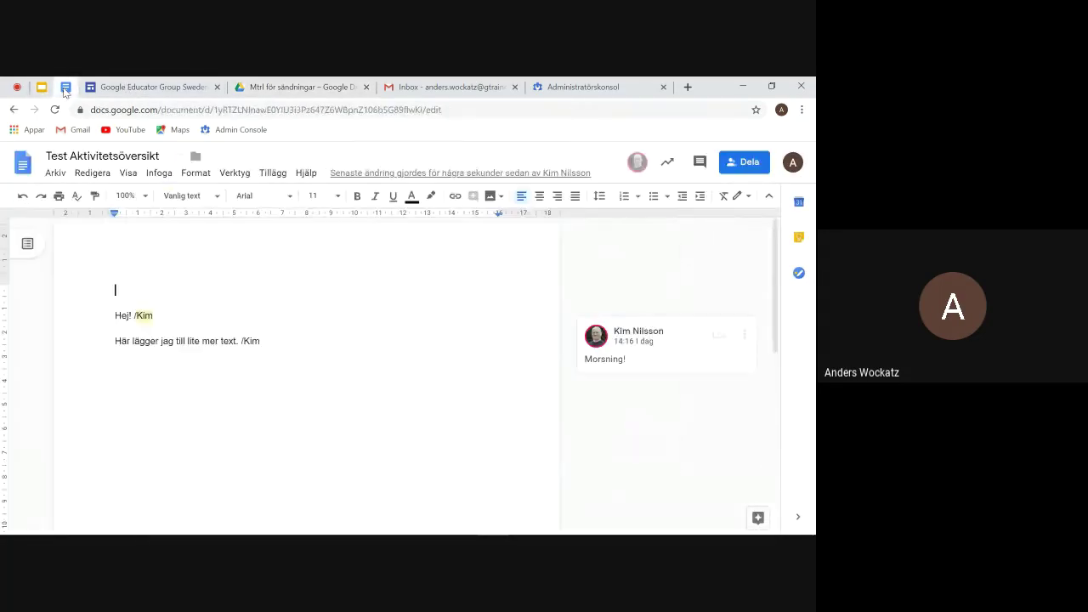
pyautogui.click(291, 88)
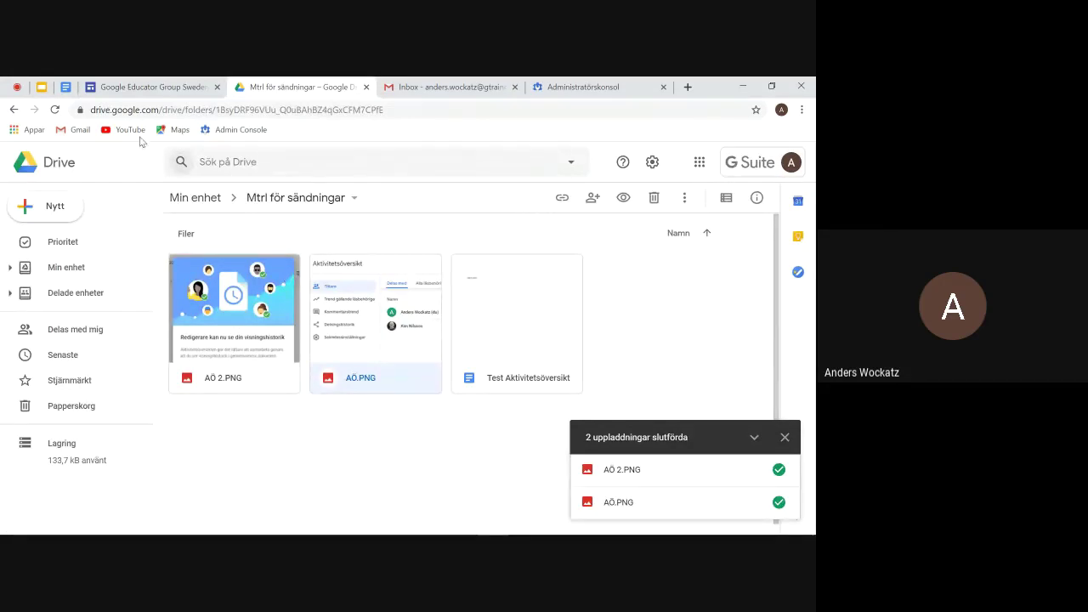
pyautogui.click(67, 92)
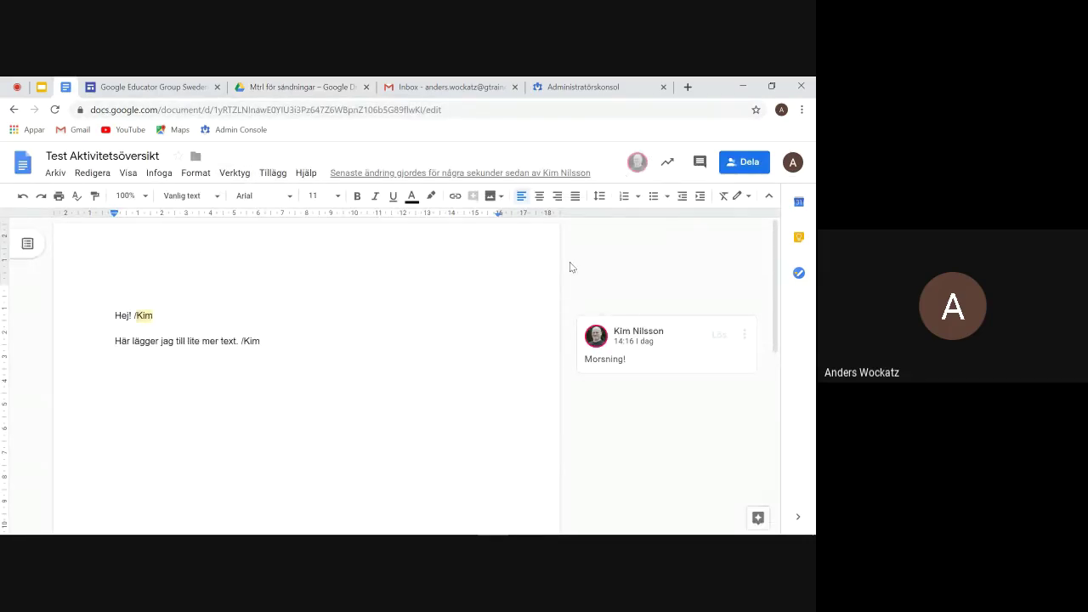
# View the account and document view-history privacy settings in the document's activity dashboard, and close it without changes
pyautogui.click(238, 174)
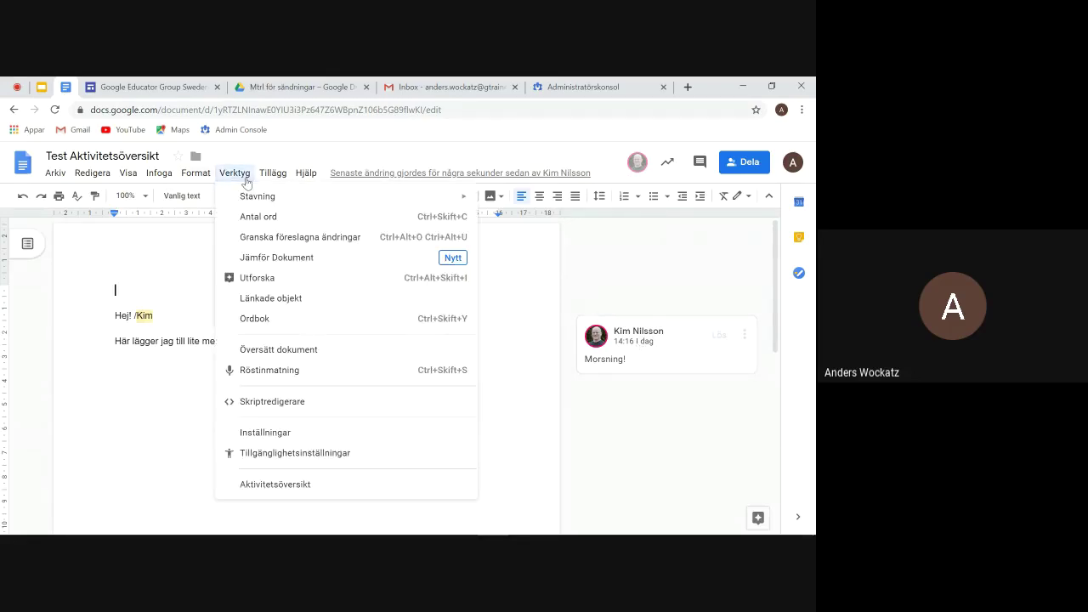
pyautogui.click(274, 485)
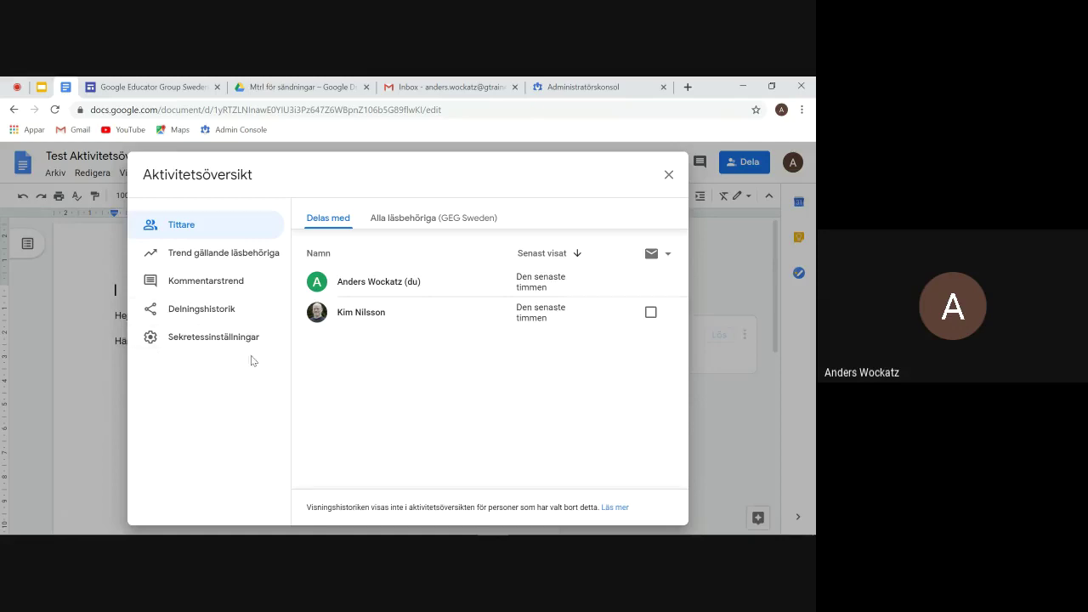
pyautogui.click(190, 344)
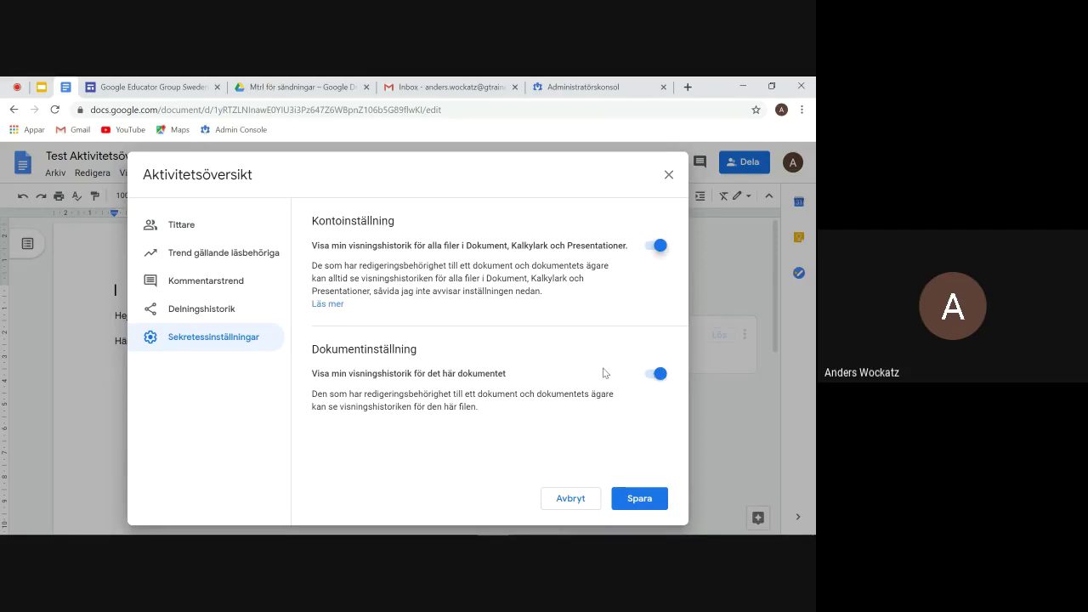
pyautogui.click(669, 174)
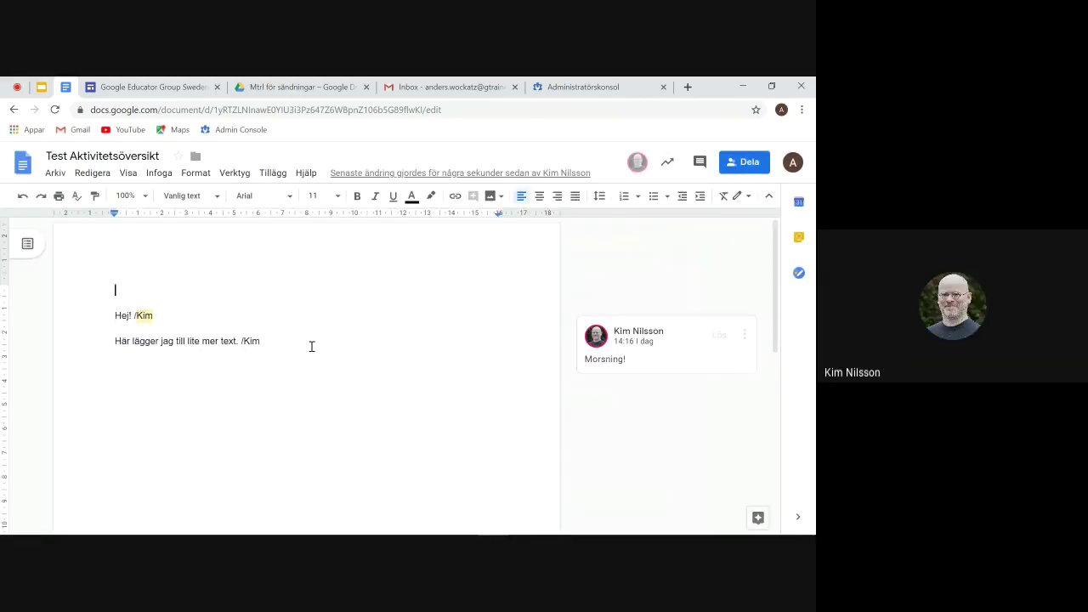
# Reopen the document's activity dashboard and examine the list of viewers and the viewer trend chart
pyautogui.click(235, 173)
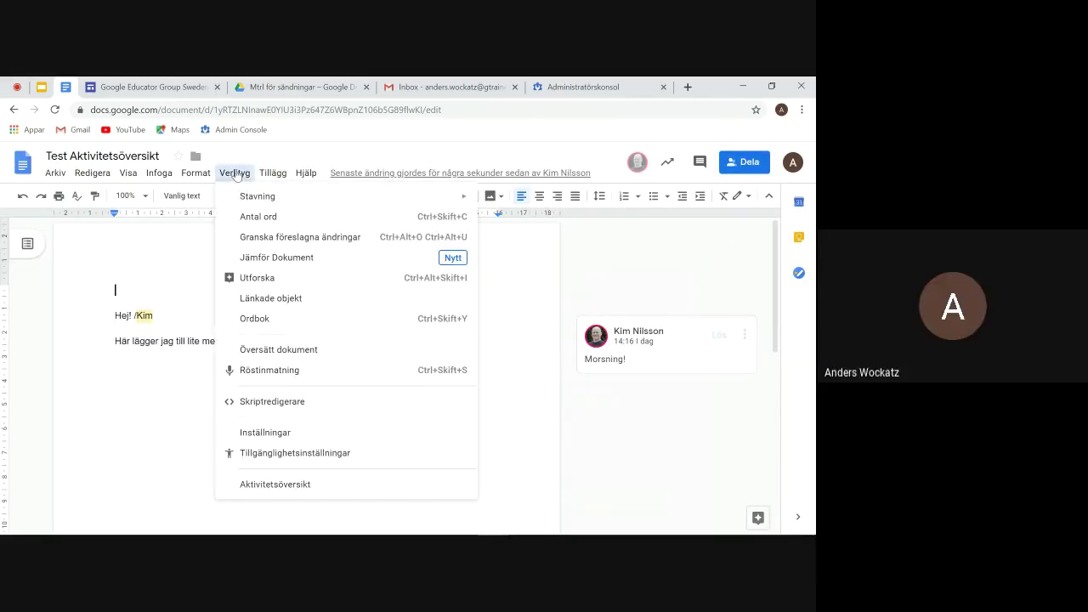
pyautogui.click(263, 485)
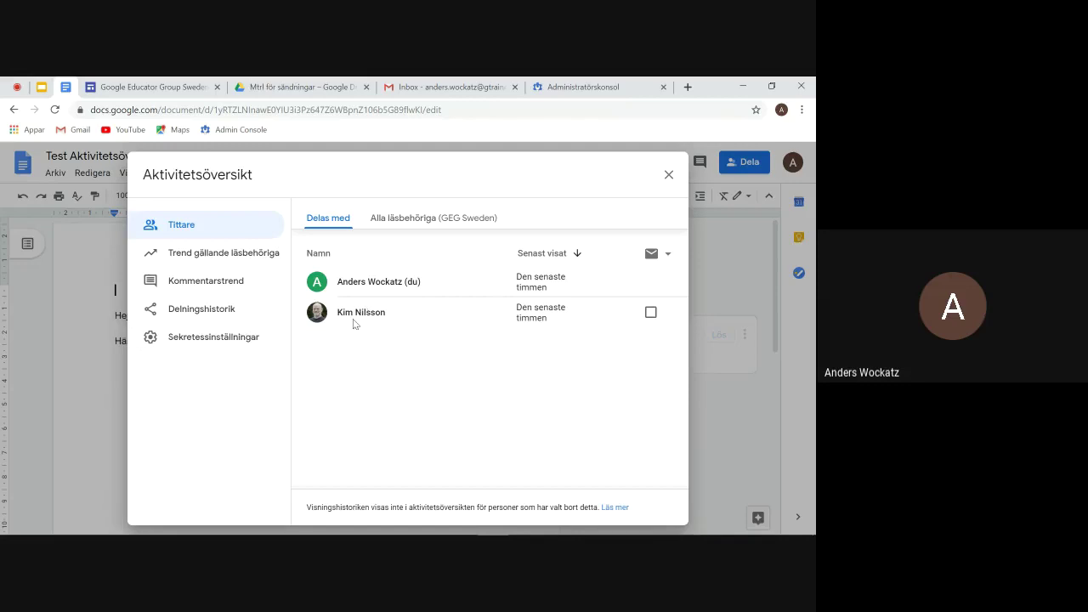
pyautogui.click(208, 255)
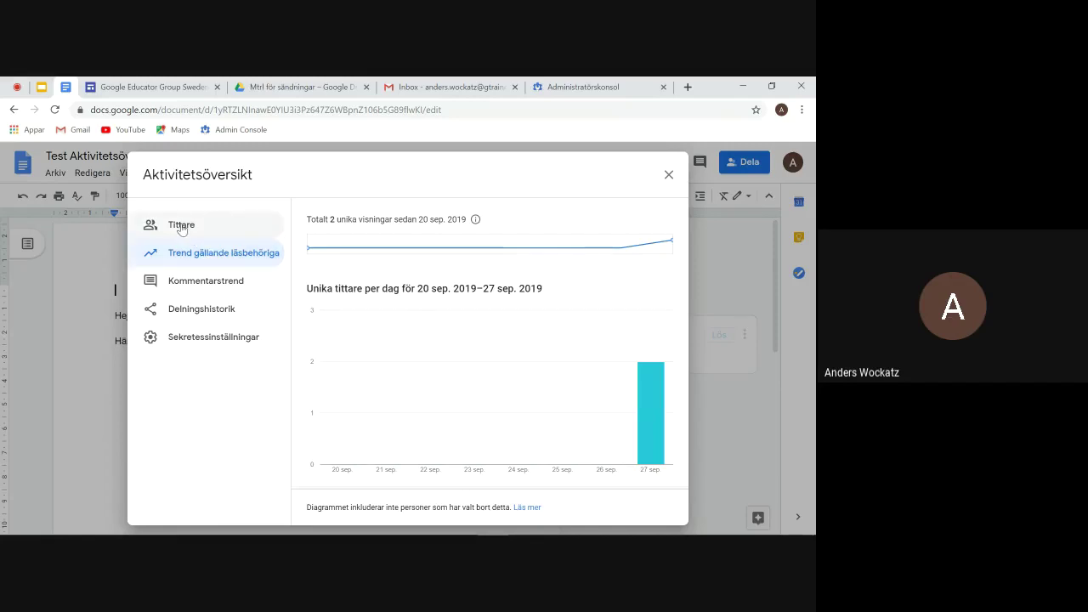
pyautogui.click(180, 228)
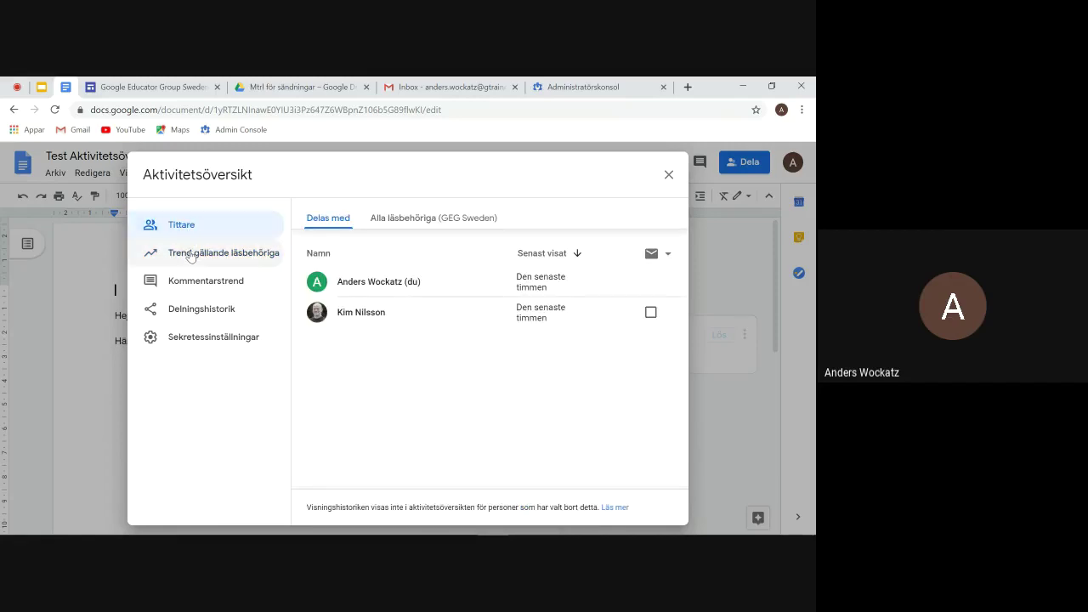
pyautogui.click(190, 256)
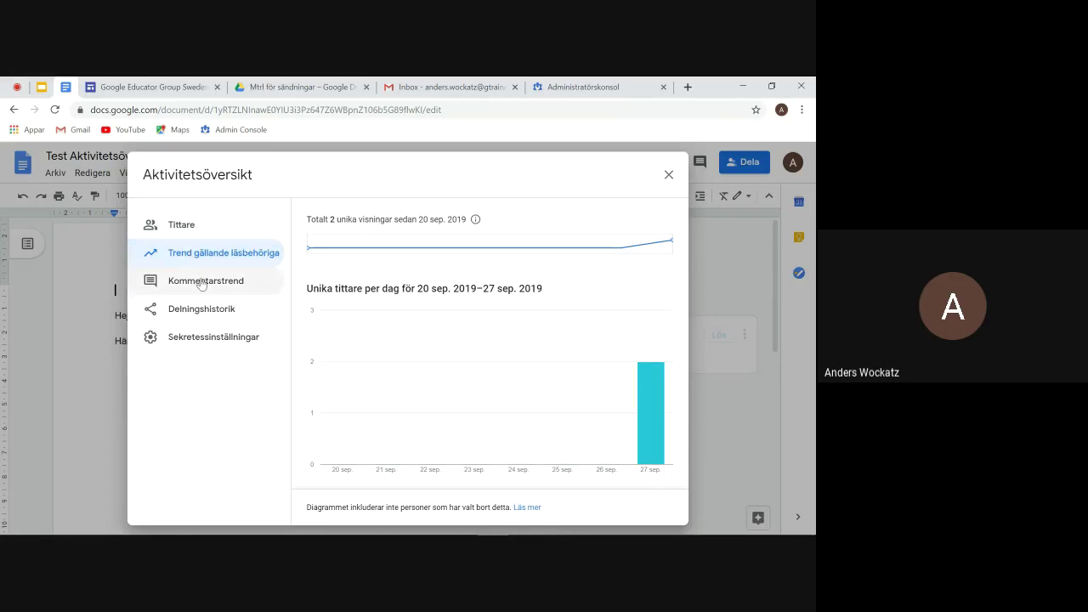
# Examine the comment trend, sharing history and privacy settings in the activity dashboard, and close it
pyautogui.click(201, 283)
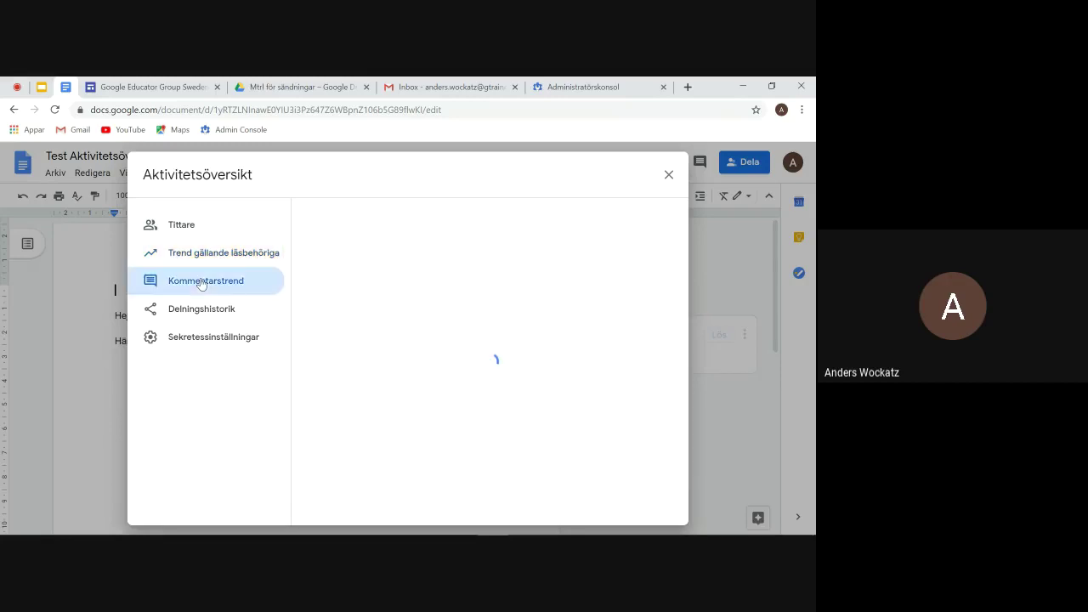
pyautogui.moveTo(658, 403)
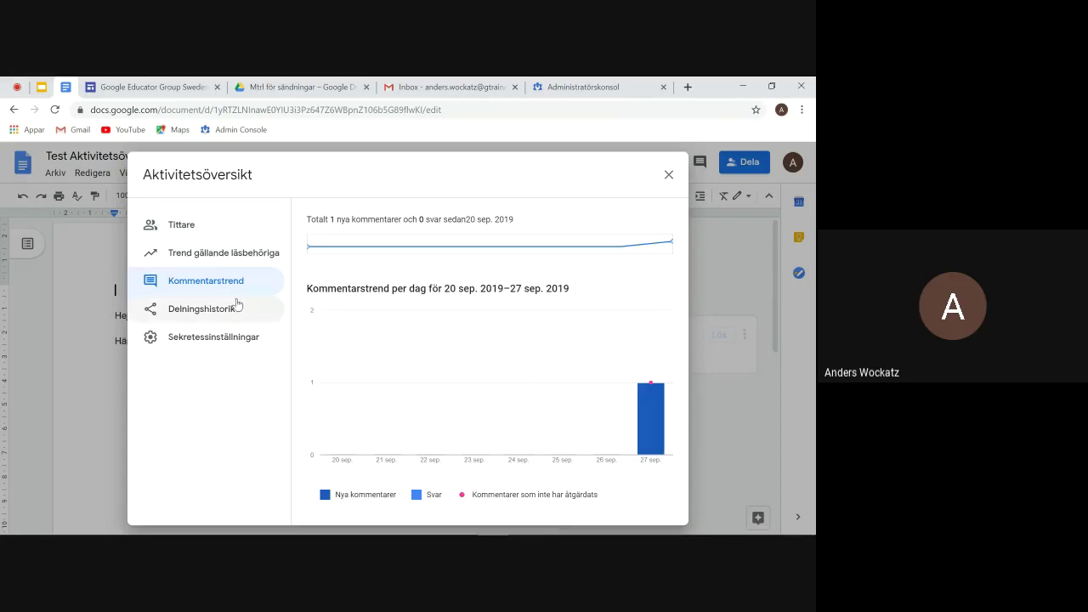
pyautogui.click(195, 312)
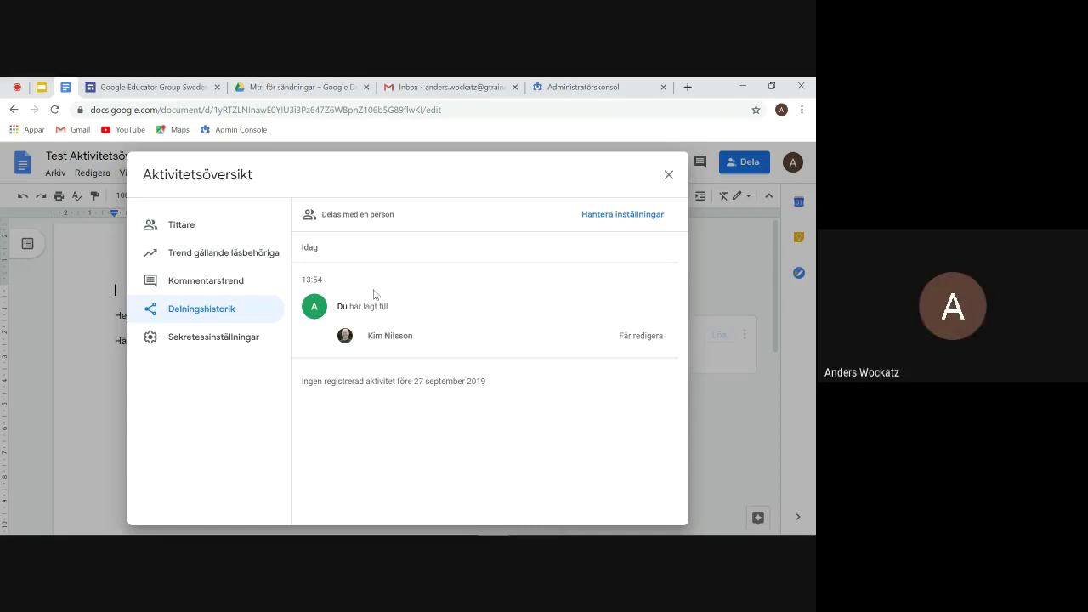
pyautogui.click(201, 338)
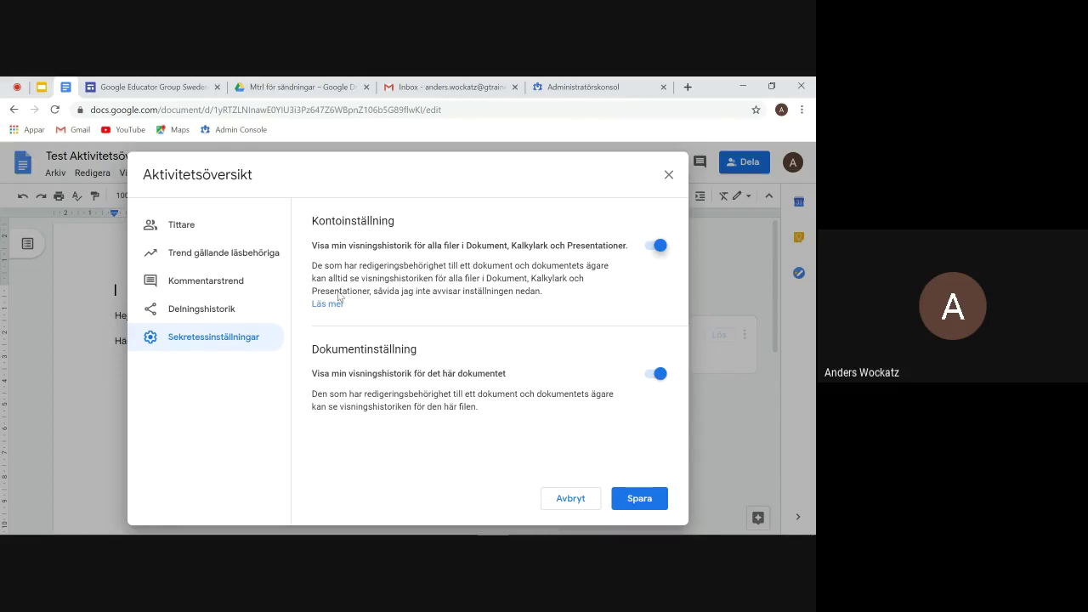
pyautogui.click(187, 228)
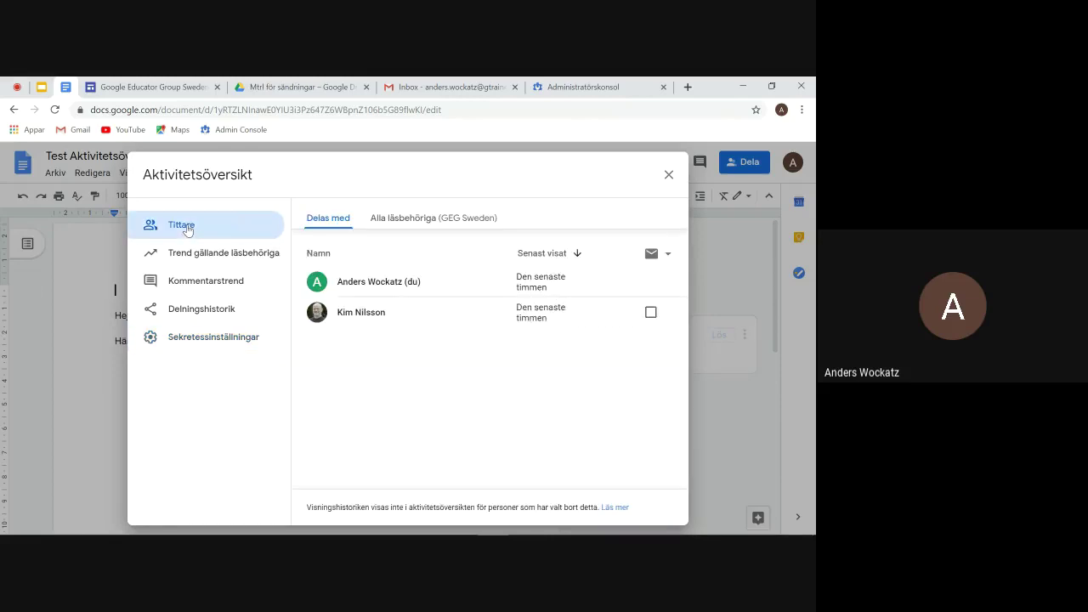
pyautogui.click(669, 175)
# Start a comment on the words "Här lägger jag", mention the collaborator by e-mail and enable assigning it to them
pyautogui.click(299, 344)
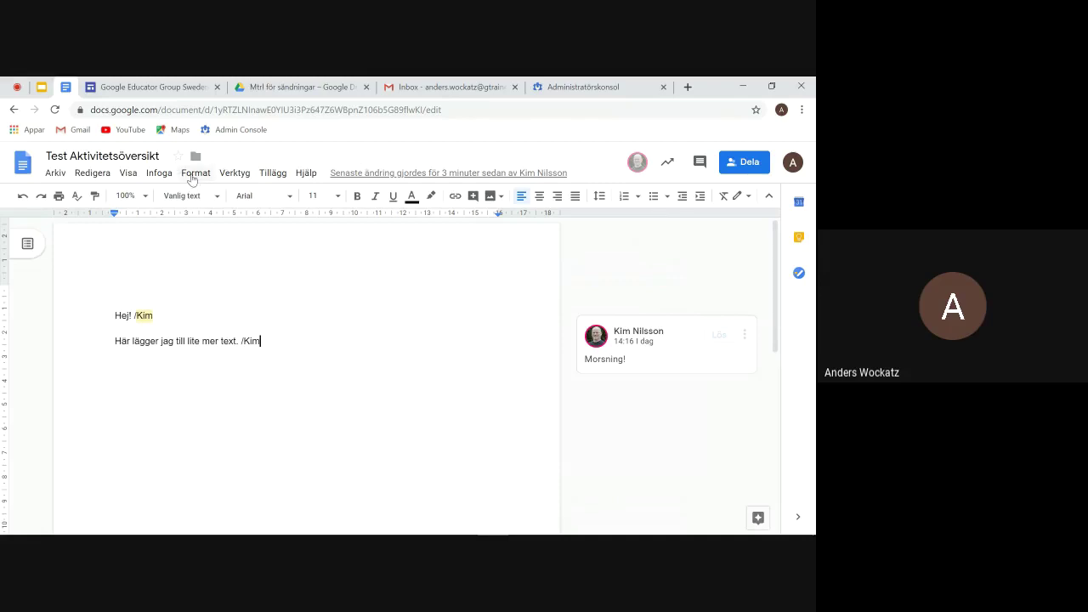
pyautogui.moveTo(116, 341); pyautogui.dragTo(170, 344)
pyautogui.rightClick(166, 349)
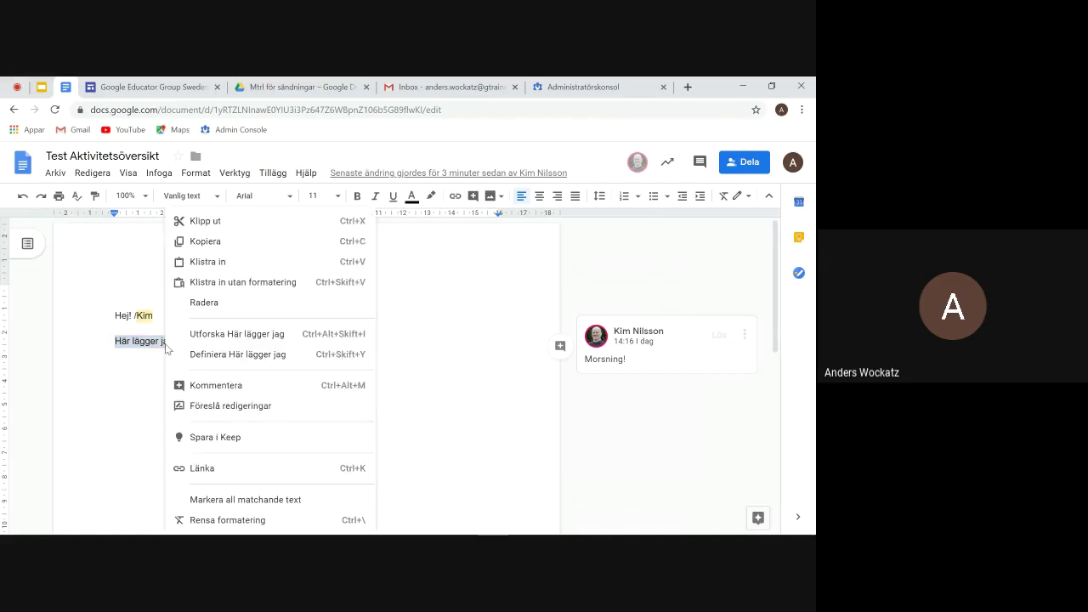
pyautogui.click(202, 387)
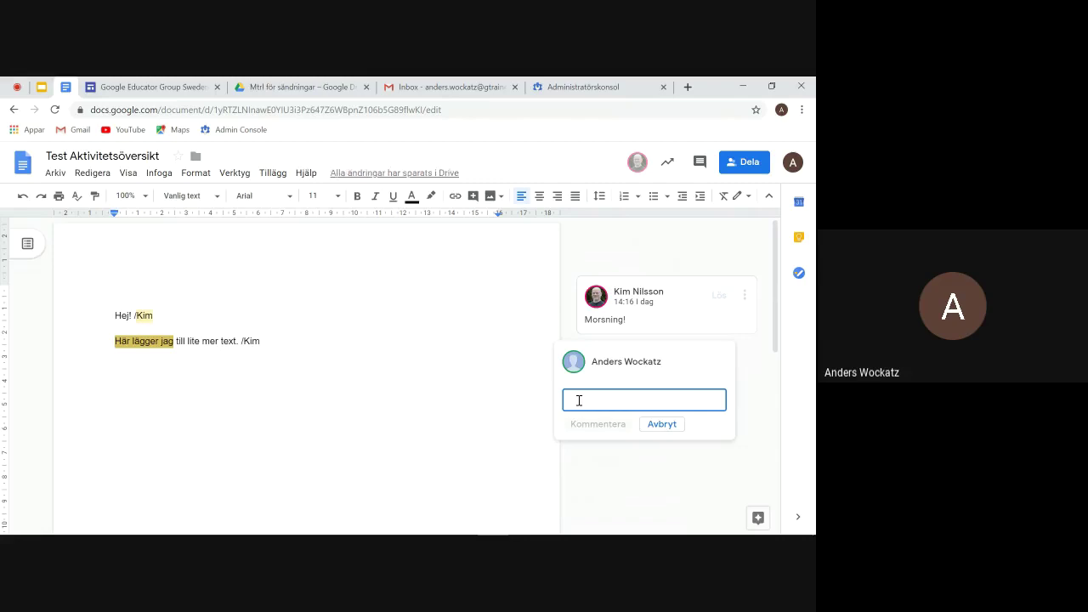
pyautogui.write('+')
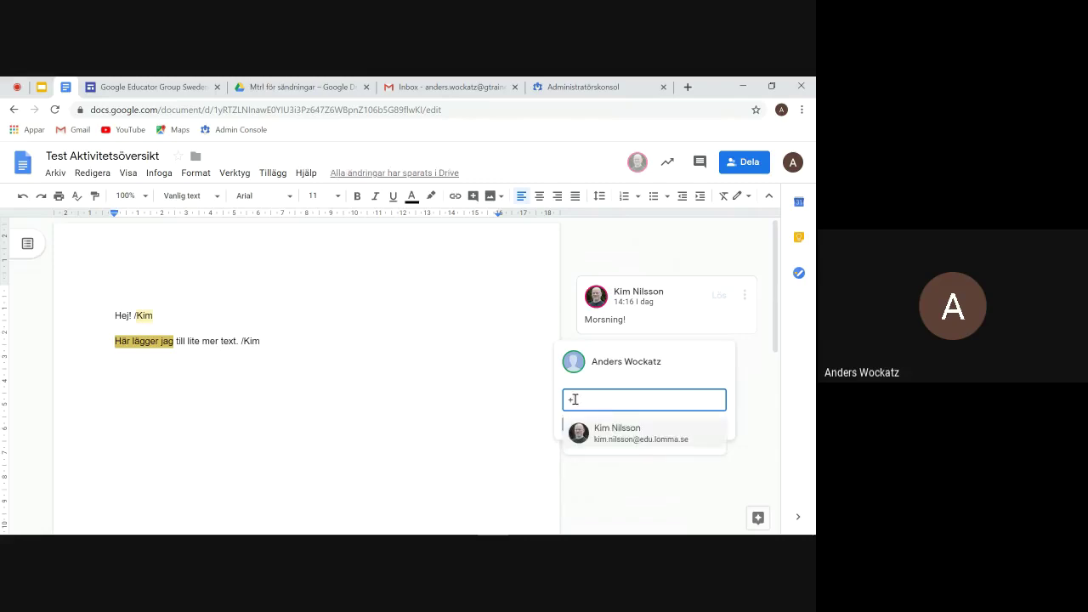
pyautogui.click(607, 436)
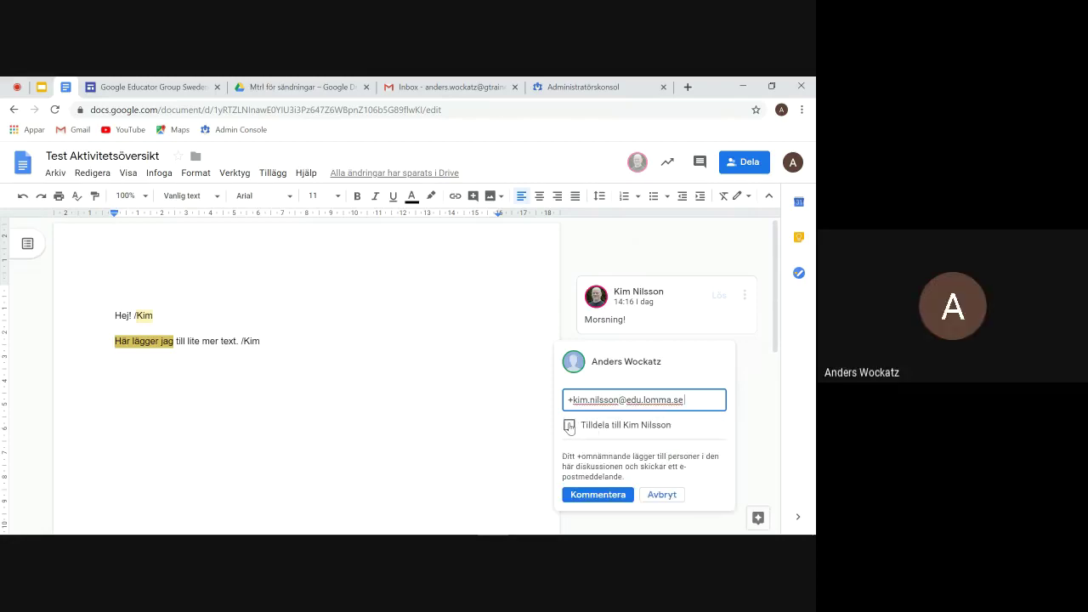
pyautogui.click(569, 426)
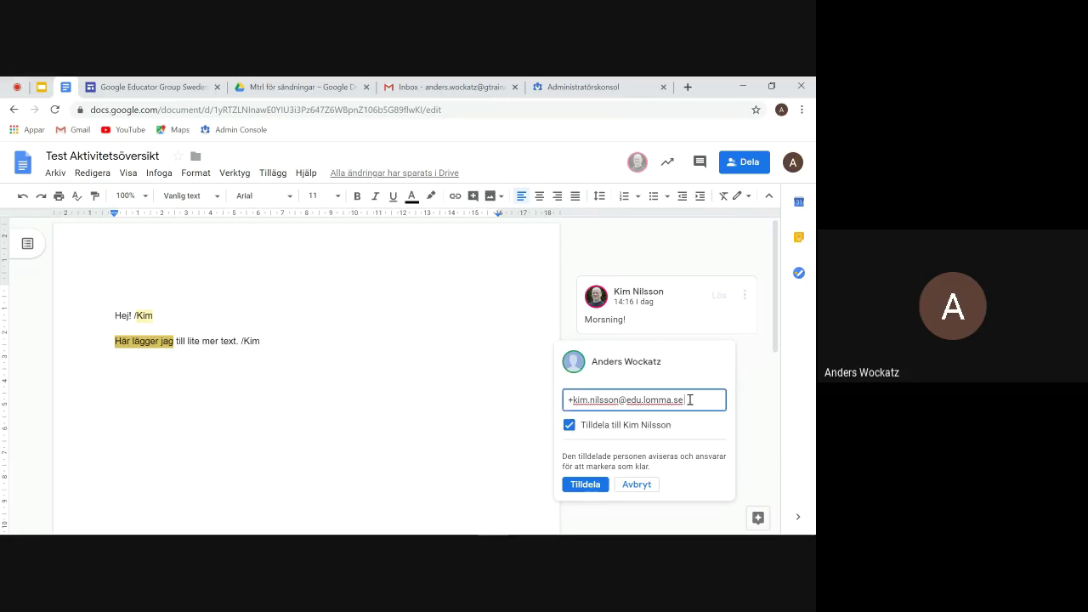
# Add "Lämna feedback, tack!" on a new line under the mention and post the comment as an assigned task
pyautogui.press('Return')
pyautogui.write('ämn')
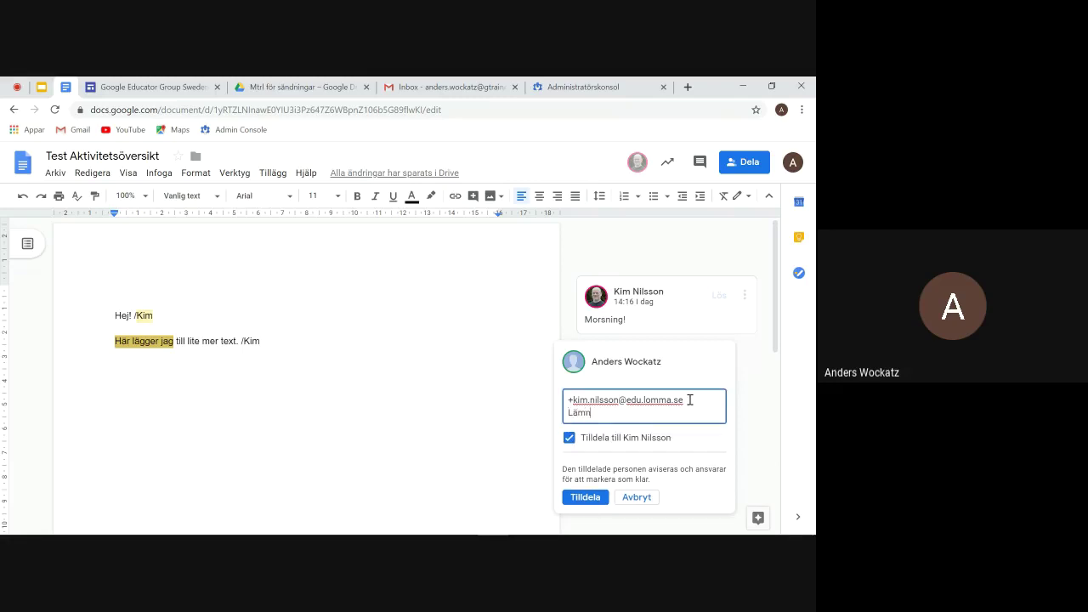
pyautogui.write('a feedback, tack!')
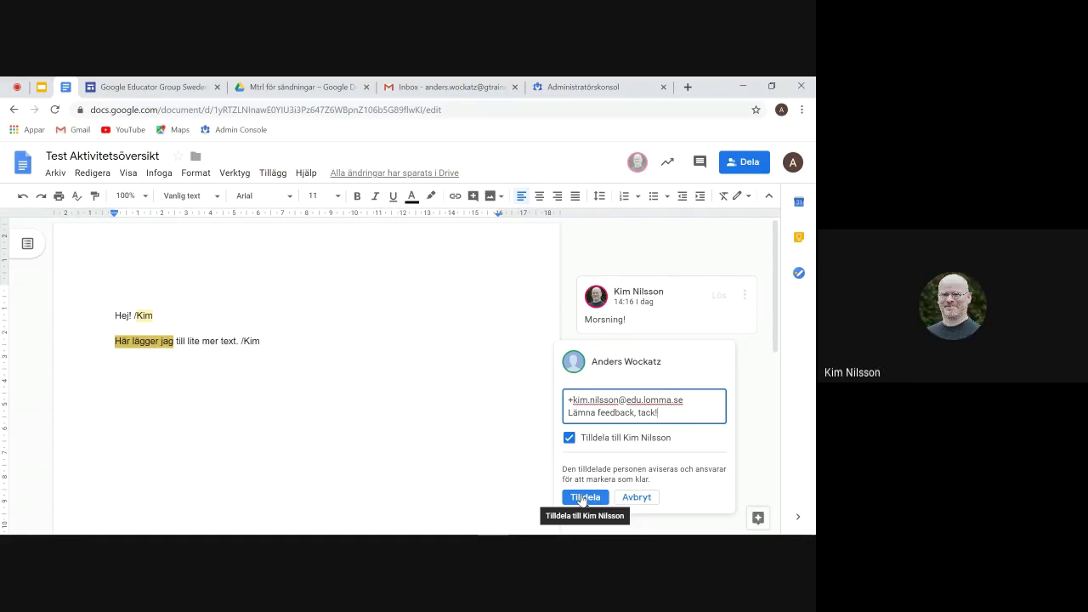
pyautogui.click(583, 499)
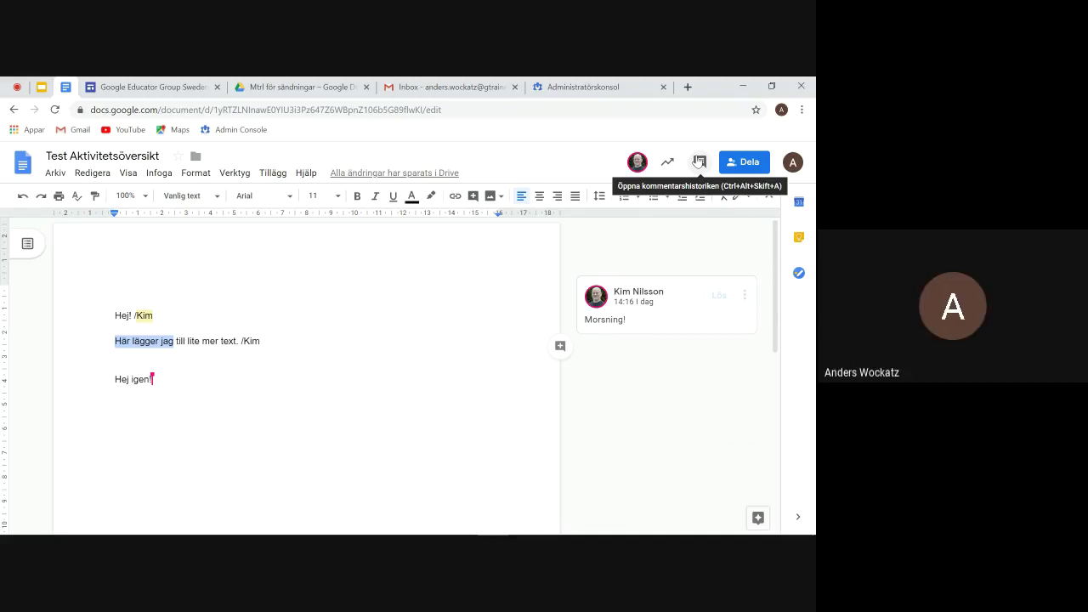
# Open the document's comment history and examine the resolved and completed comment threads
pyautogui.click(699, 164)
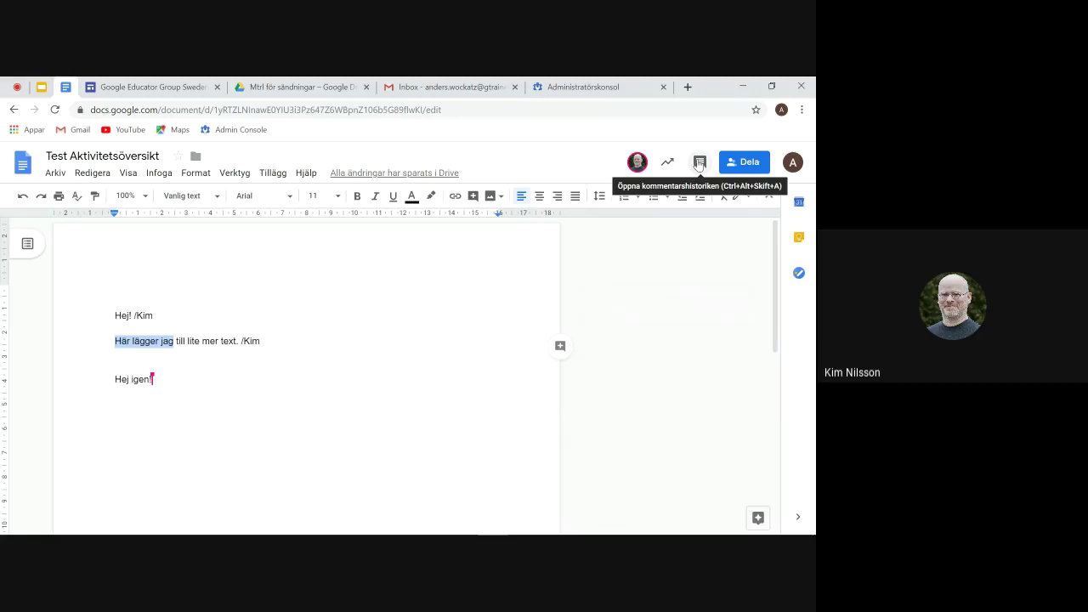
pyautogui.click(699, 162)
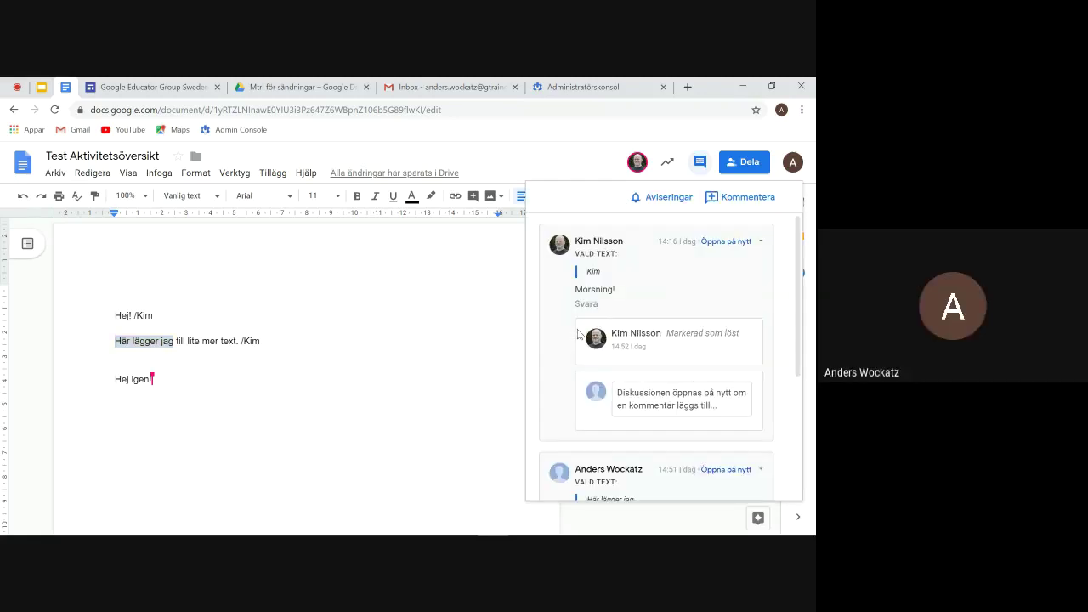
pyautogui.scroll(1, 577, 332)
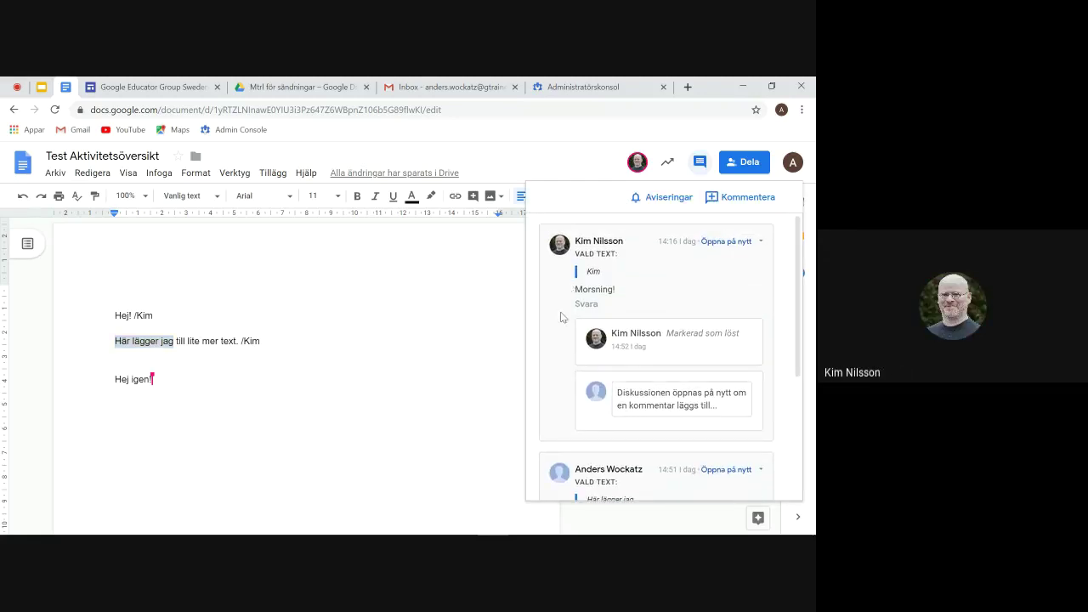
pyautogui.scroll(-3, 561, 317)
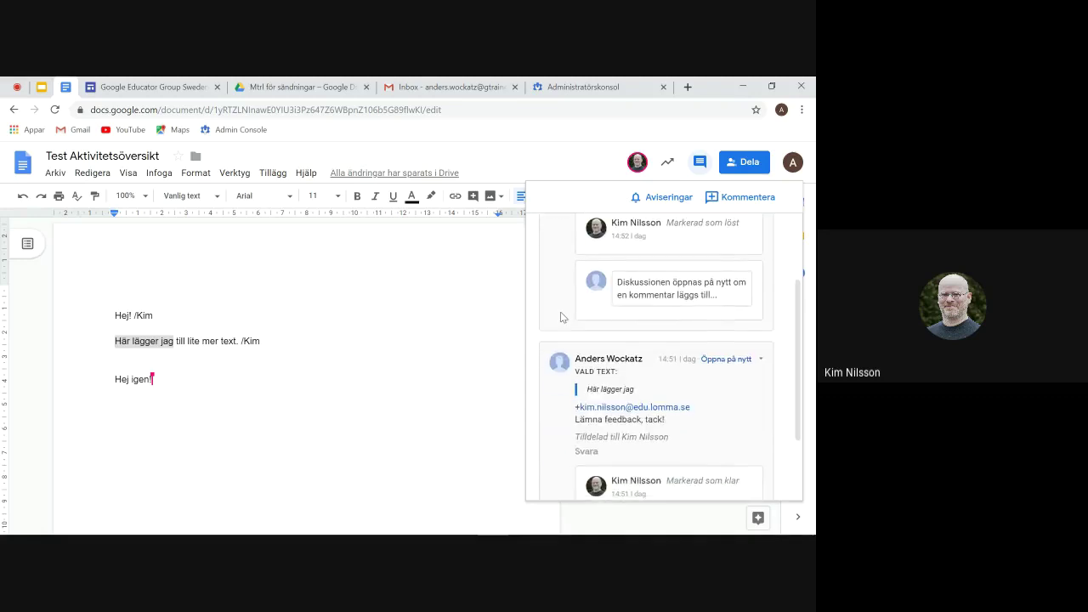
pyautogui.scroll(-2, 561, 318)
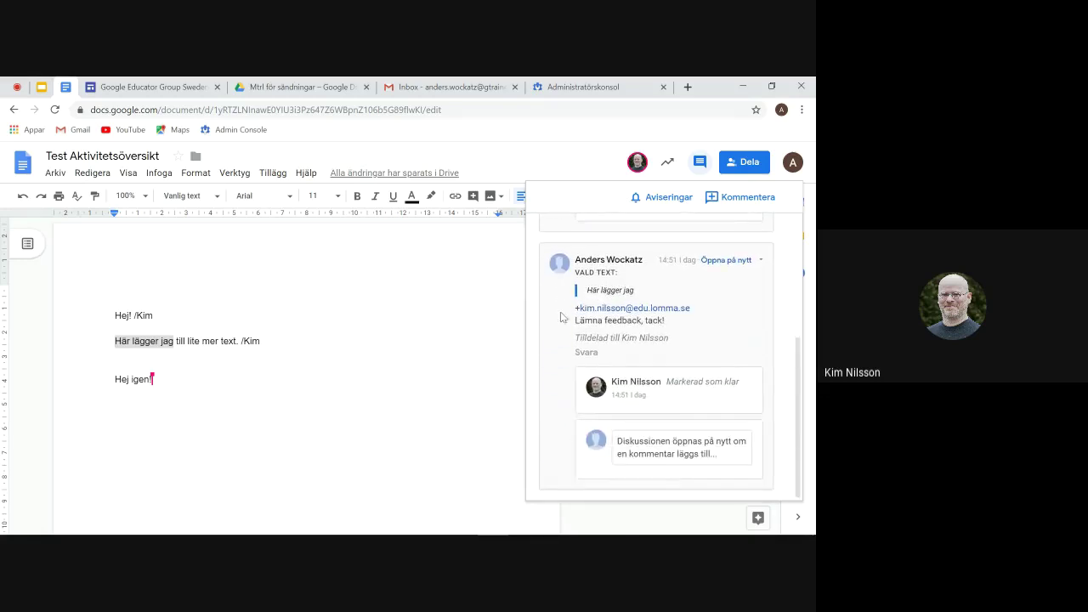
pyautogui.scroll(4, 562, 317)
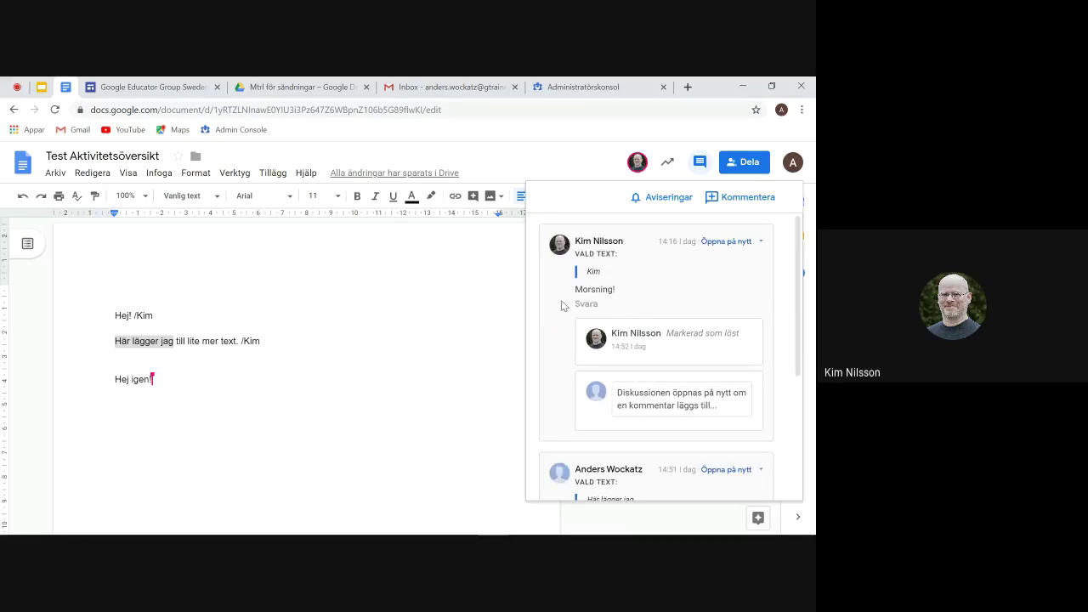
pyautogui.scroll(-1, 561, 302)
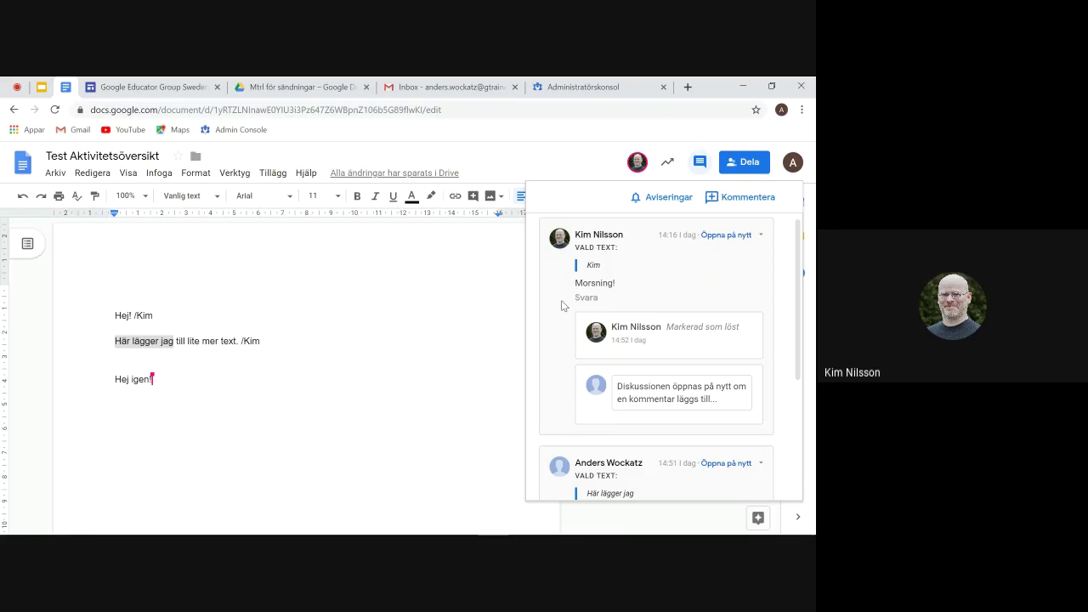
pyautogui.scroll(-1, 561, 300)
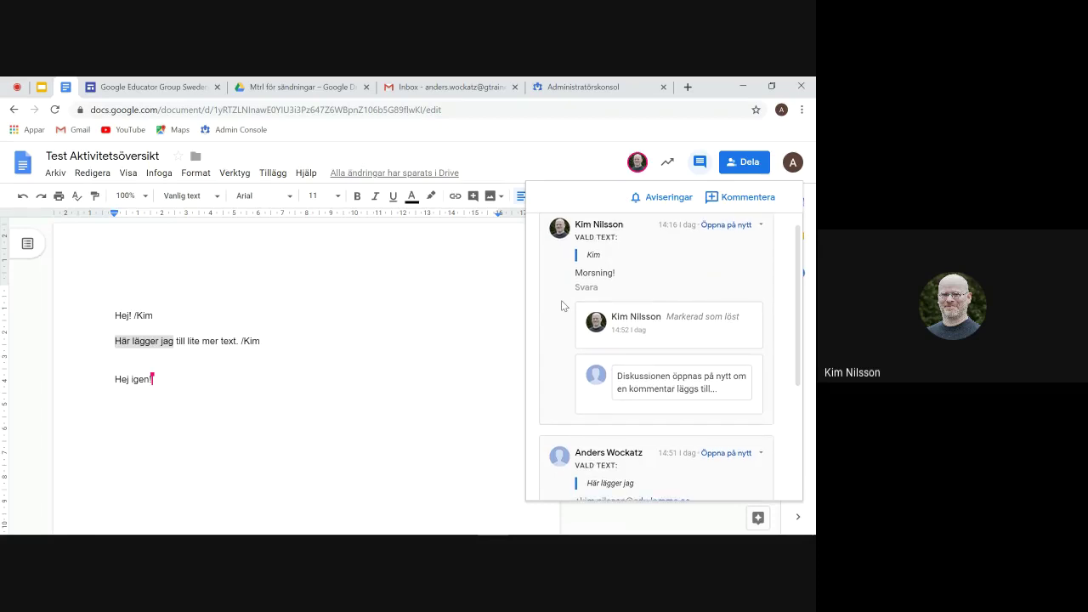
# Reopen the completed comment thread on "Här lägger jag" by posting the reply "Nej, du var inte klar."
pyautogui.scroll(-3, 561, 300)
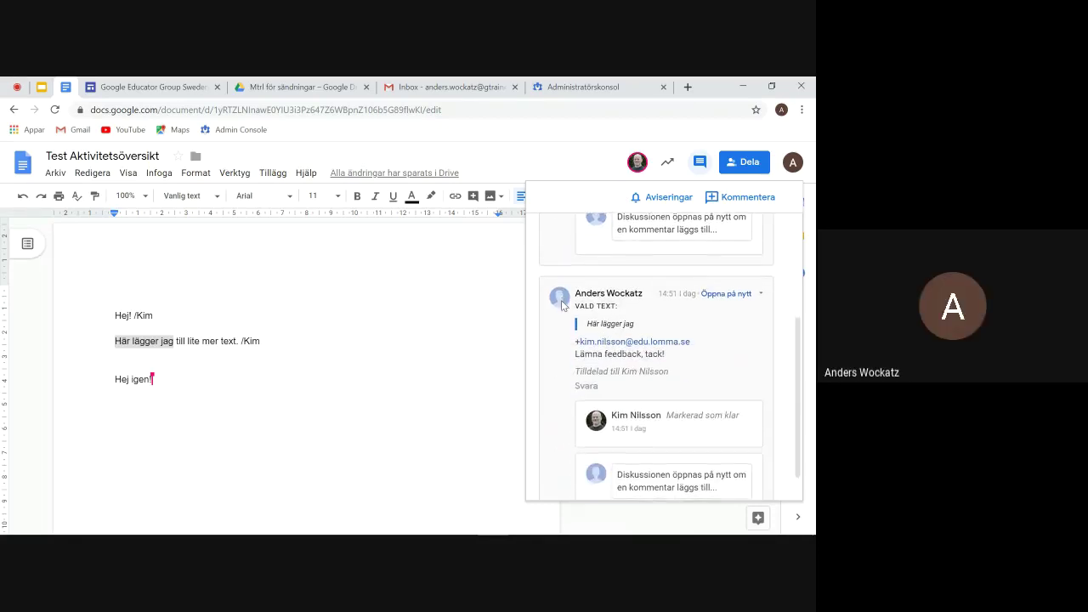
pyautogui.scroll(-1, 556, 398)
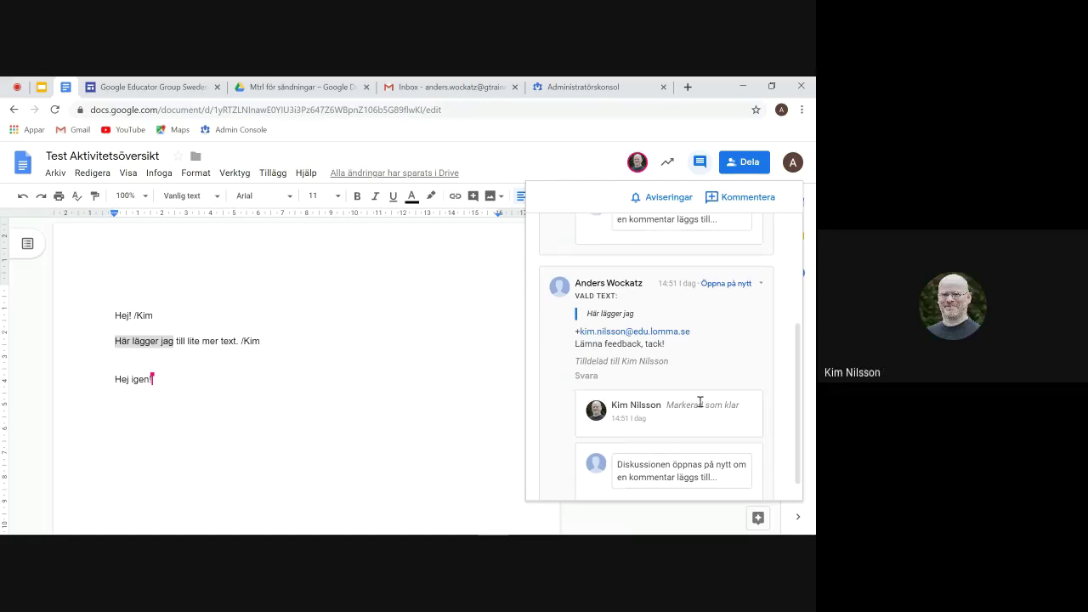
pyautogui.scroll(-1, 701, 399)
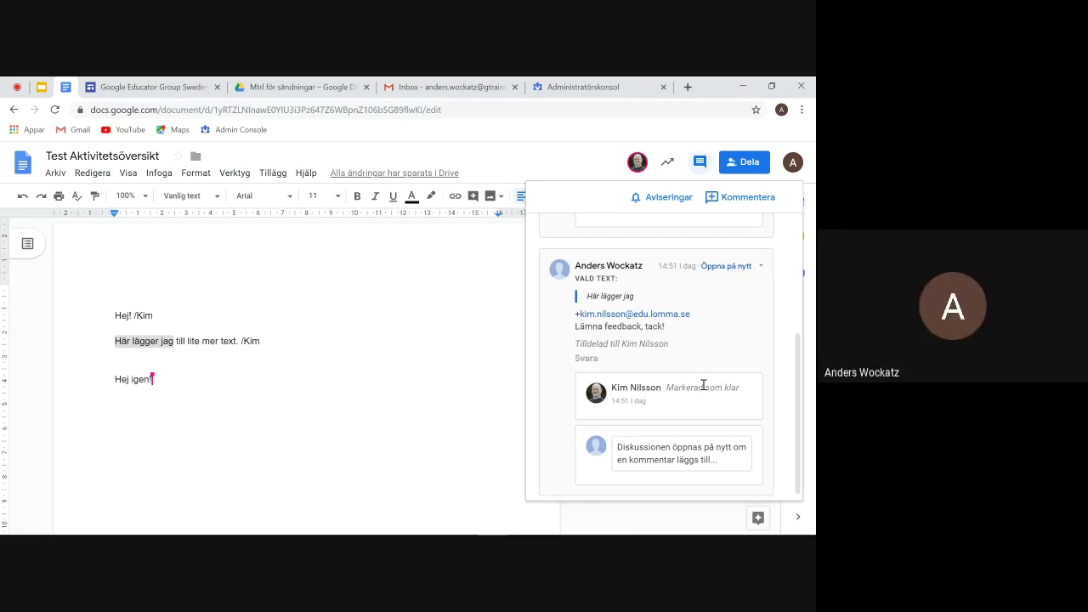
pyautogui.click(666, 449)
pyautogui.write('Nej')
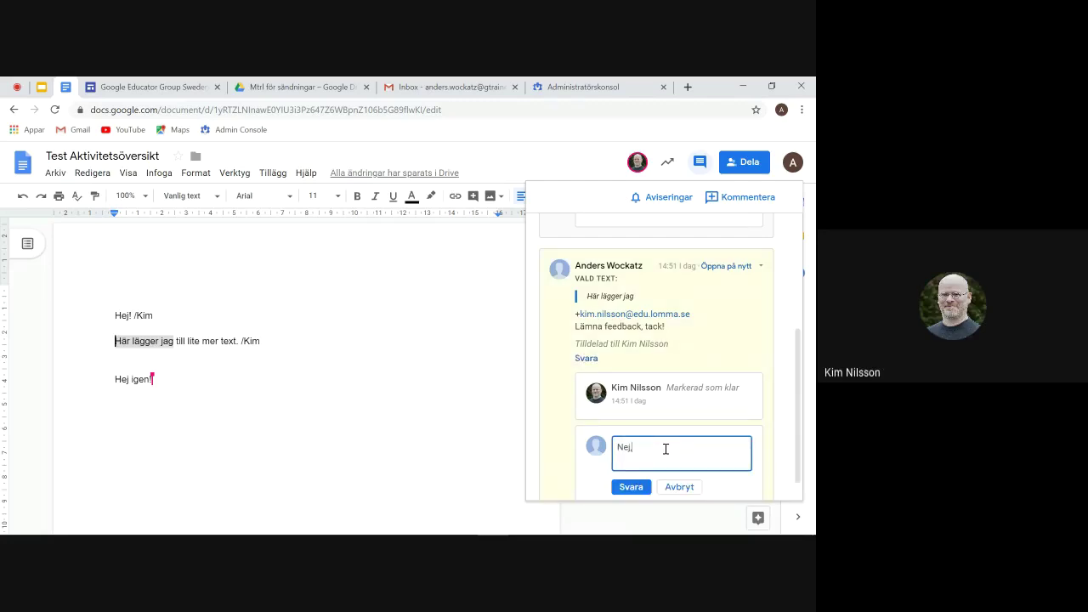
pyautogui.write(', det v')
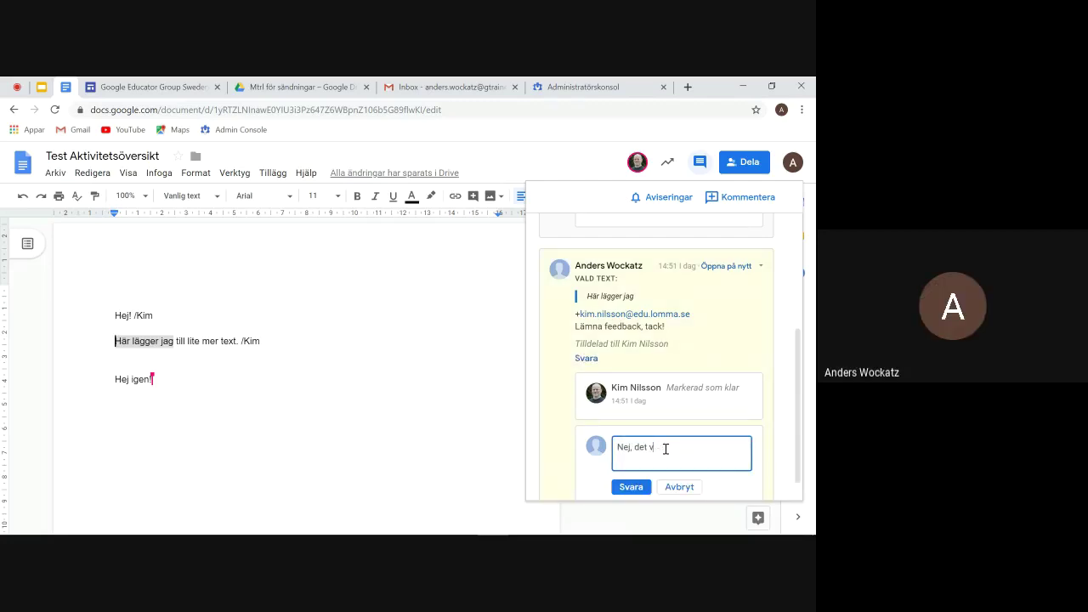
pyautogui.press('BackSpace')
pyautogui.press('BackSpace')
pyautogui.press('BackSpace')
pyautogui.press('BackSpace')
pyautogui.write('u var inte klöar.')
pyautogui.click(631, 487)
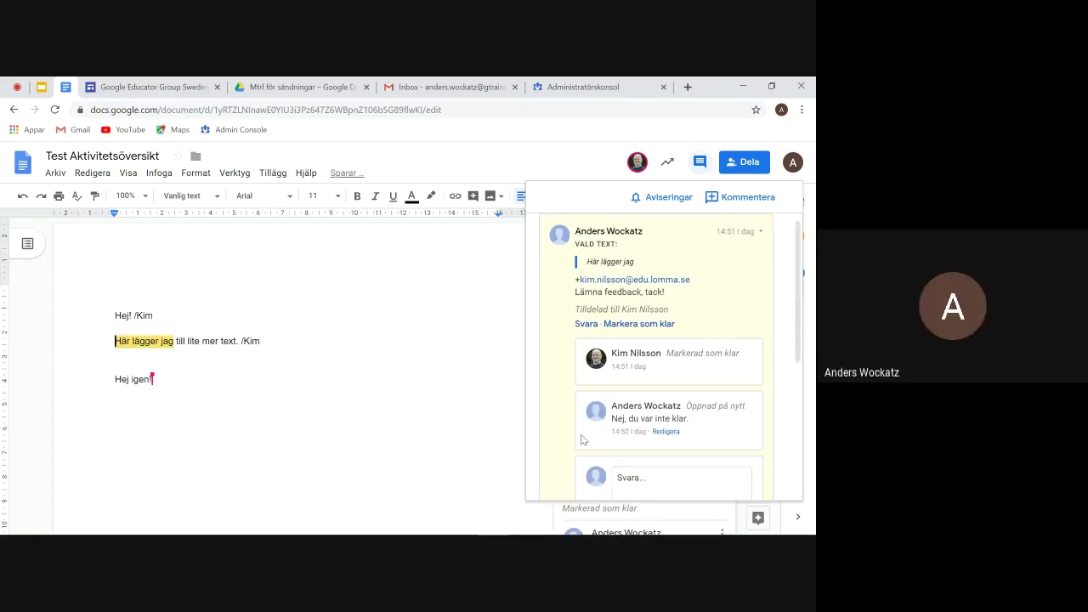
# Close the comment history, reopen it to examine the reopened and resolved threads, and close it again
pyautogui.click(479, 386)
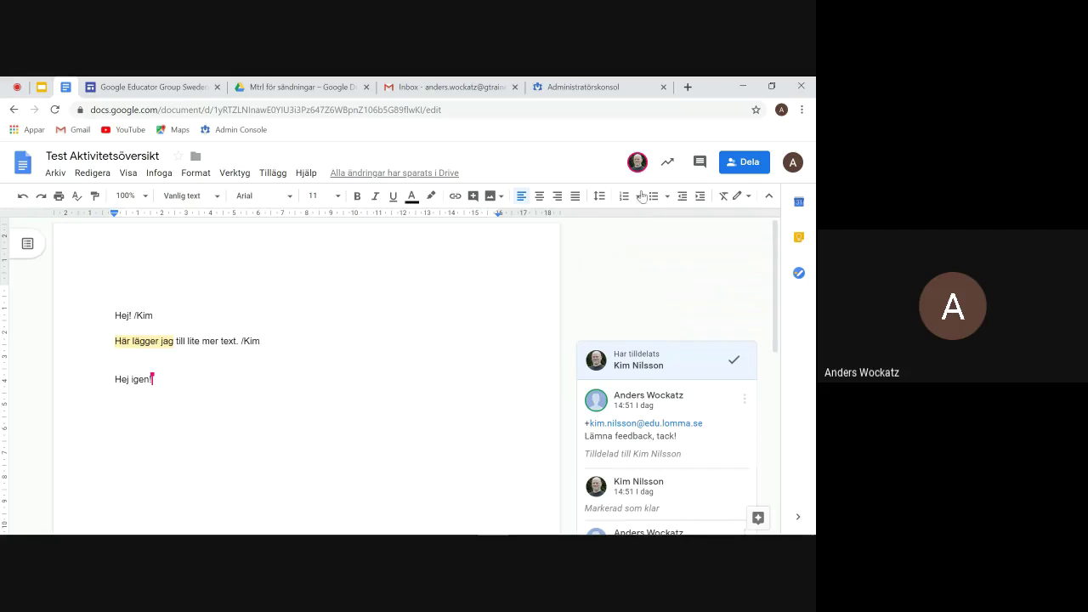
pyautogui.click(699, 162)
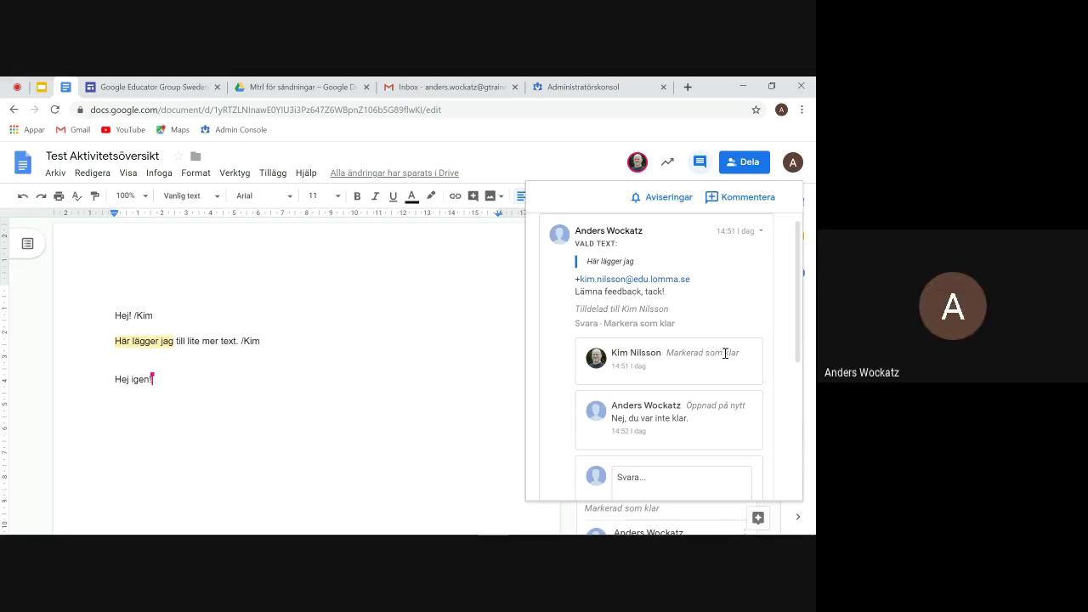
pyautogui.scroll(-2, 723, 353)
pyautogui.scroll(-4, 725, 353)
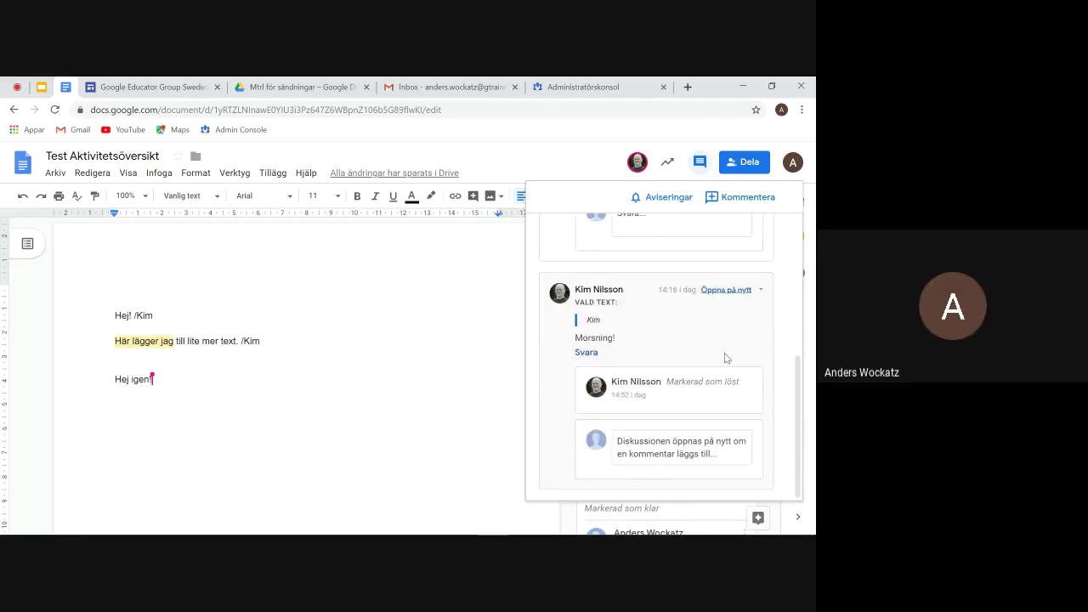
pyautogui.click(457, 276)
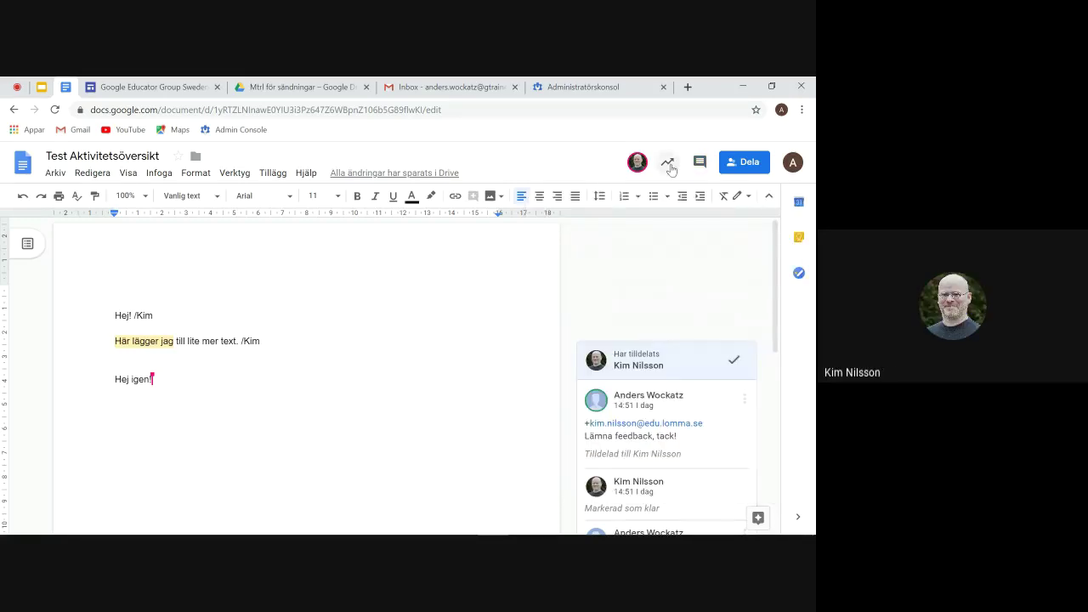
# Open the activity dashboard, examine new comments, replies and unresolved comments in the comment trend, and close it
pyautogui.click(235, 173)
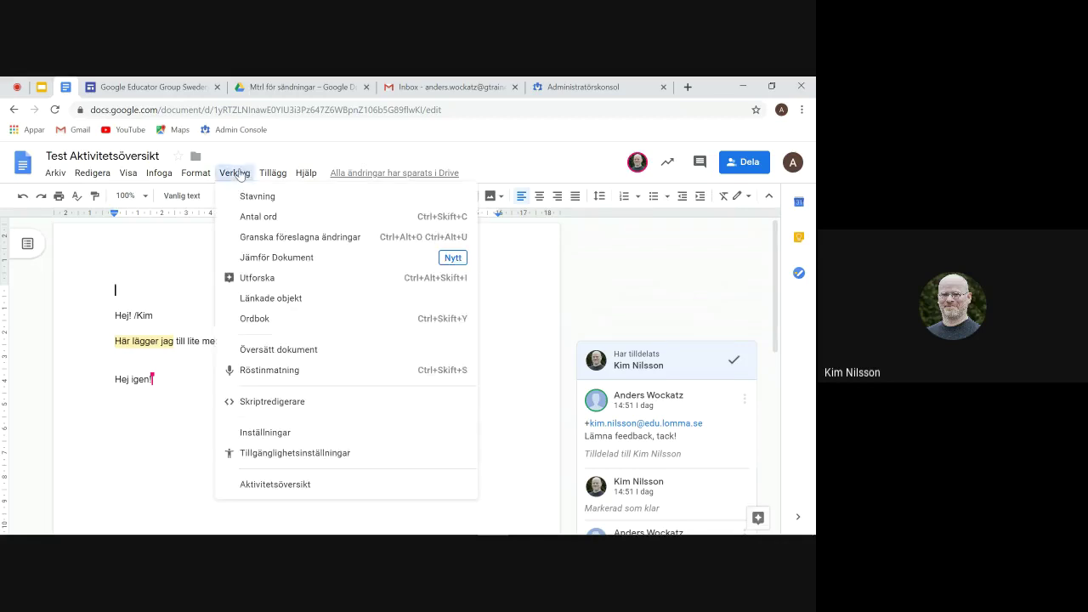
pyautogui.click(289, 493)
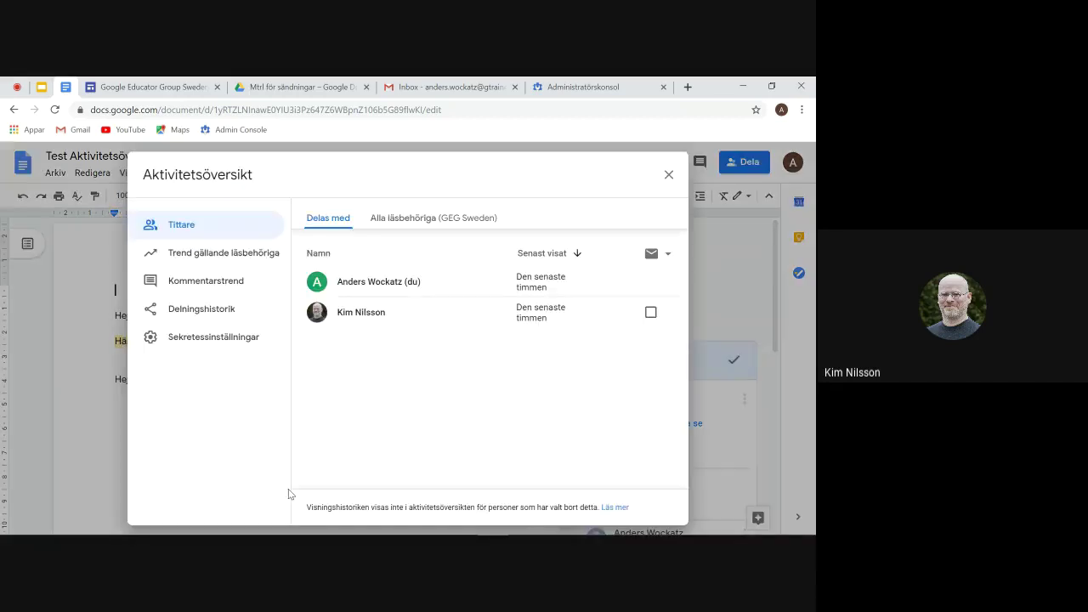
pyautogui.click(202, 279)
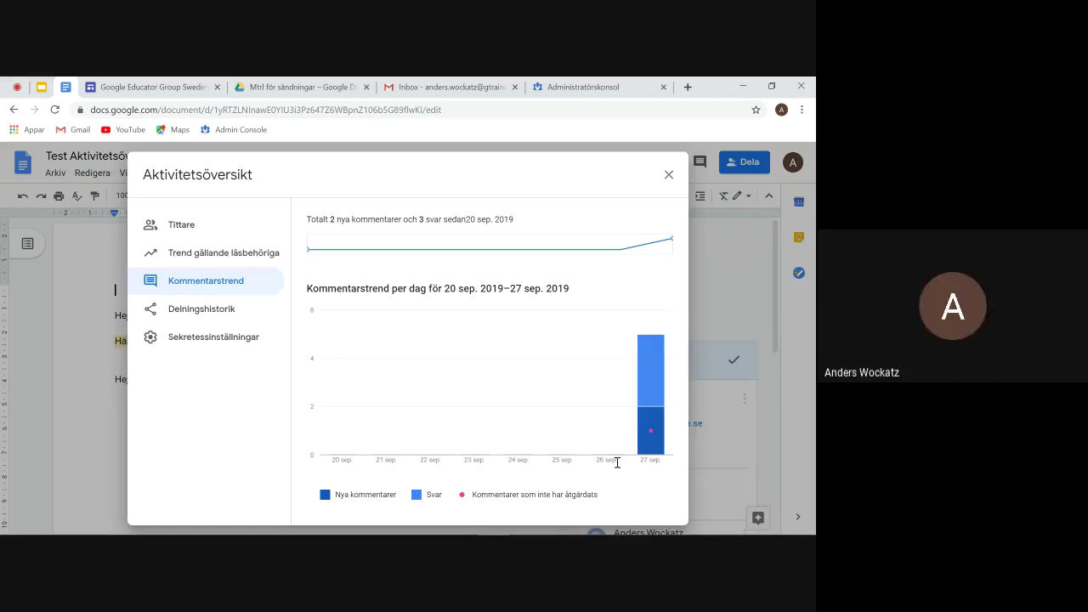
pyautogui.moveTo(648, 432)
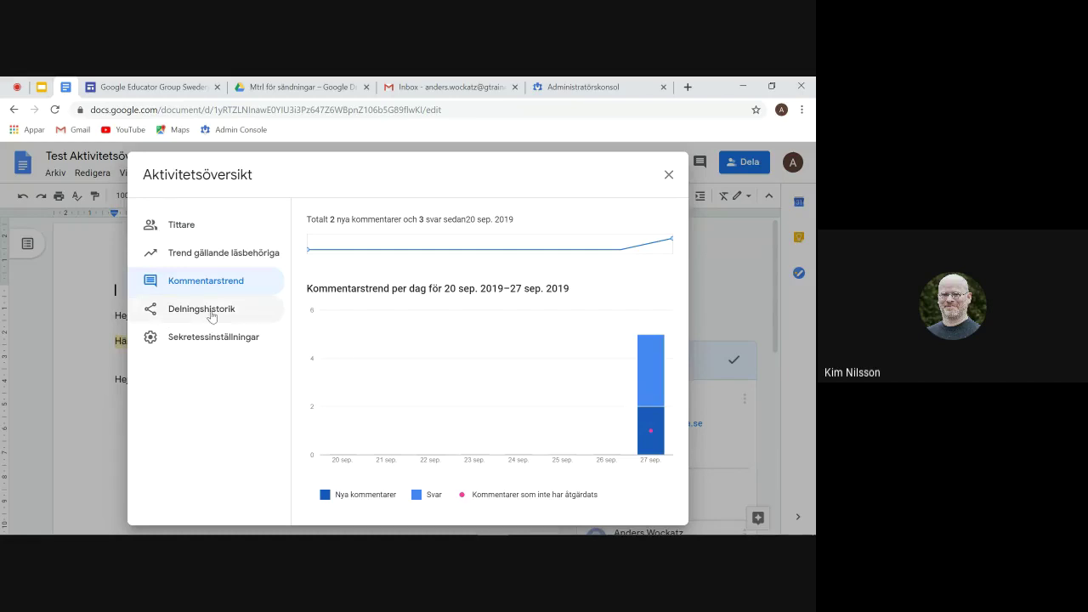
pyautogui.click(668, 175)
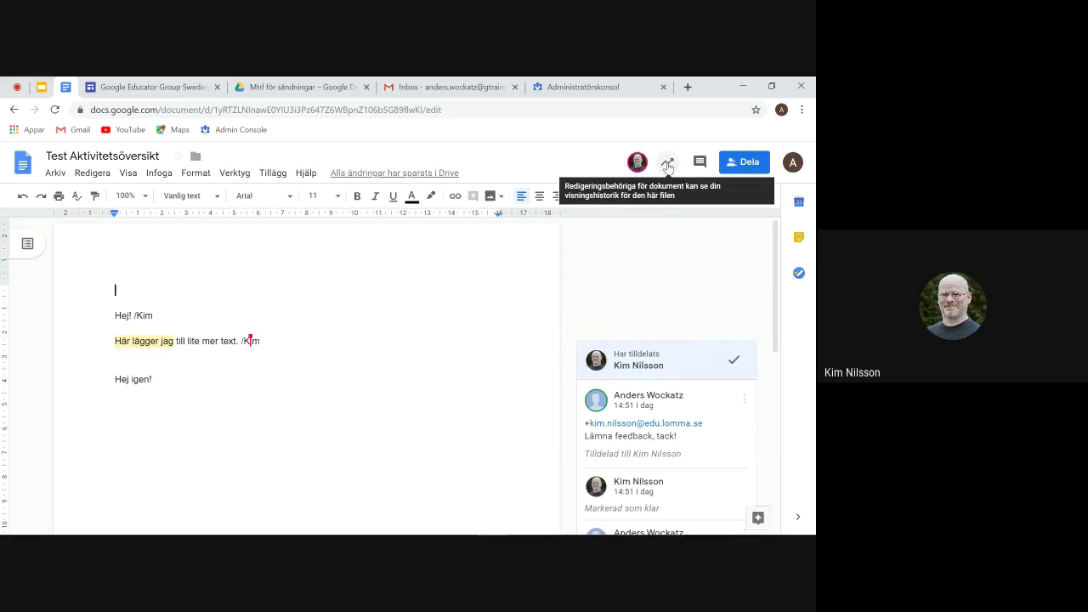
# Reopen the activity dashboard to revisit the viewer list and comment trend, and close it
pyautogui.click(668, 164)
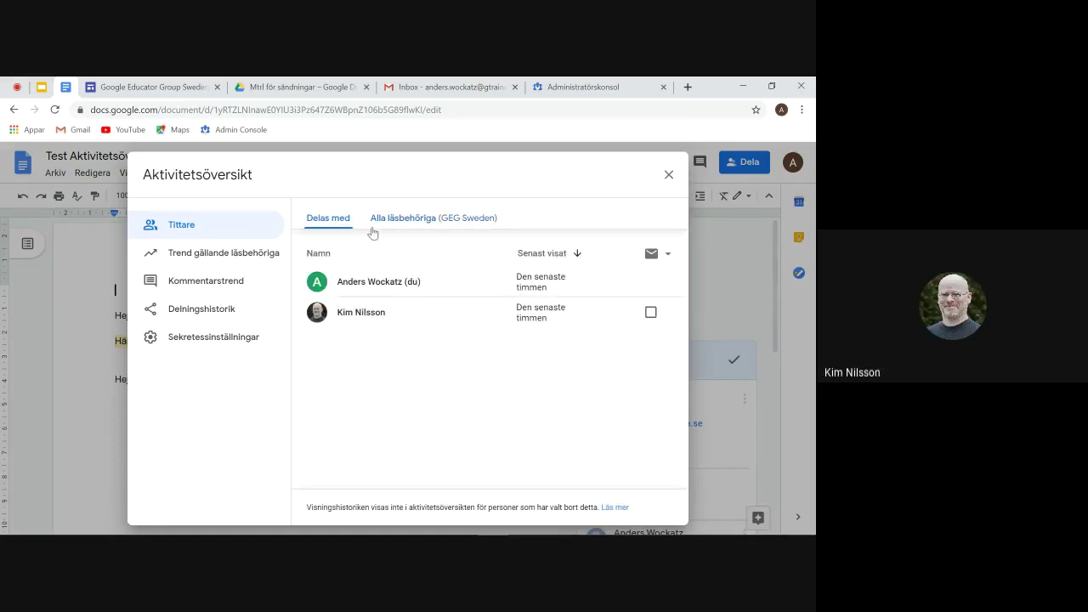
pyautogui.click(231, 288)
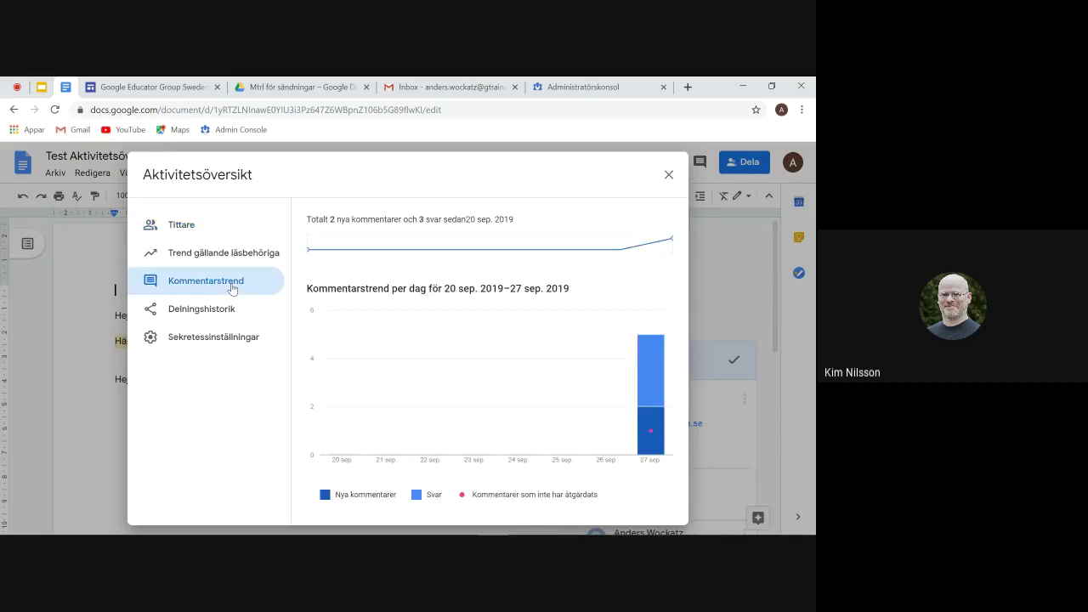
pyautogui.click(669, 175)
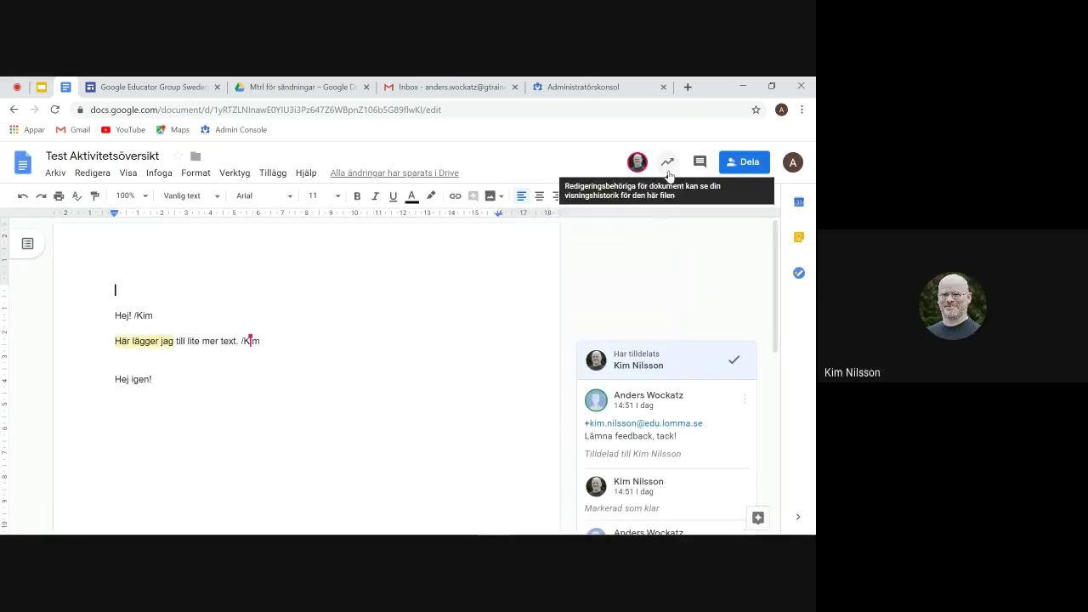
# Examine the document's version history, dismiss the tip about naming versions, and toggle the named-versions-only filter on and off
pyautogui.click(381, 173)
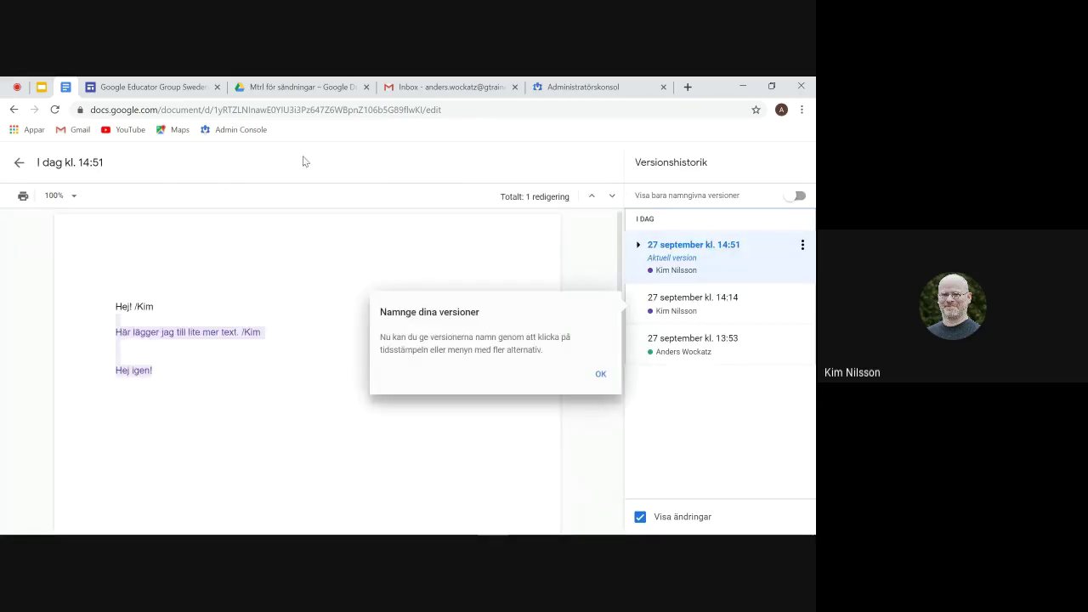
pyautogui.click(15, 164)
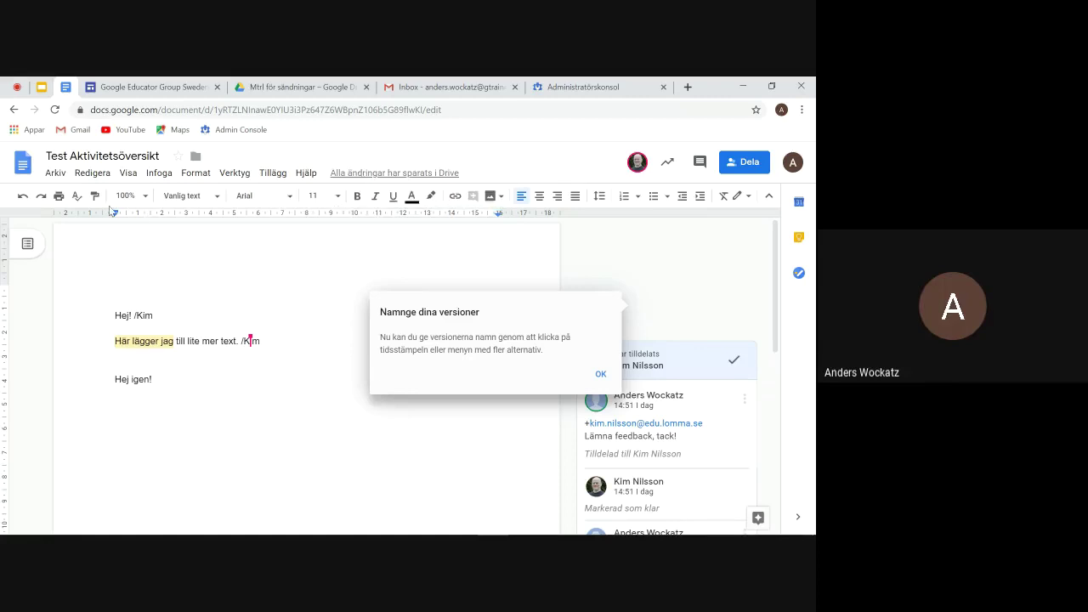
pyautogui.click(59, 175)
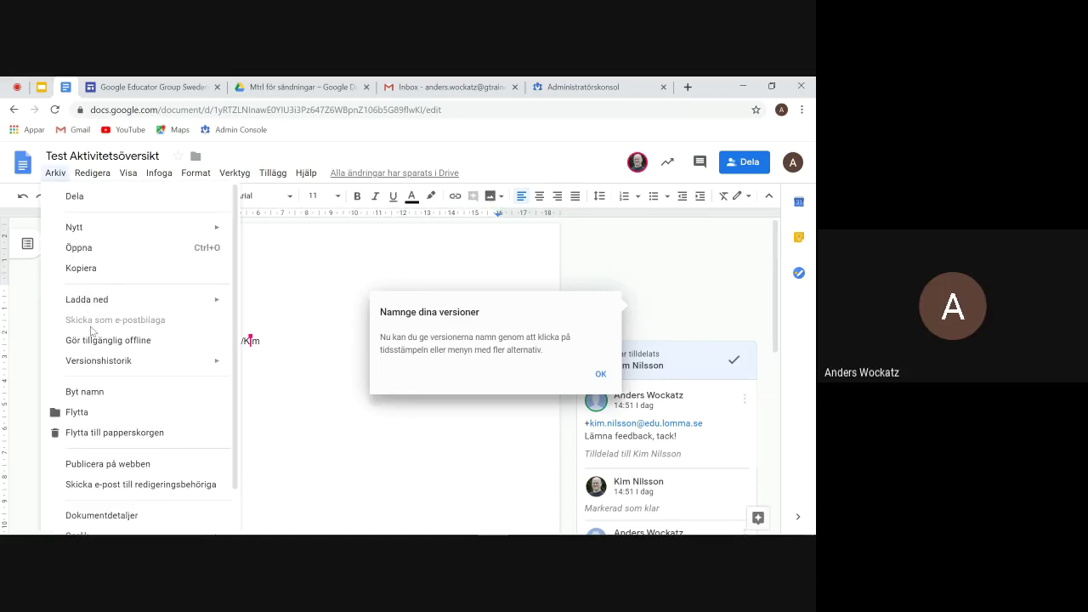
pyautogui.moveTo(110, 364)
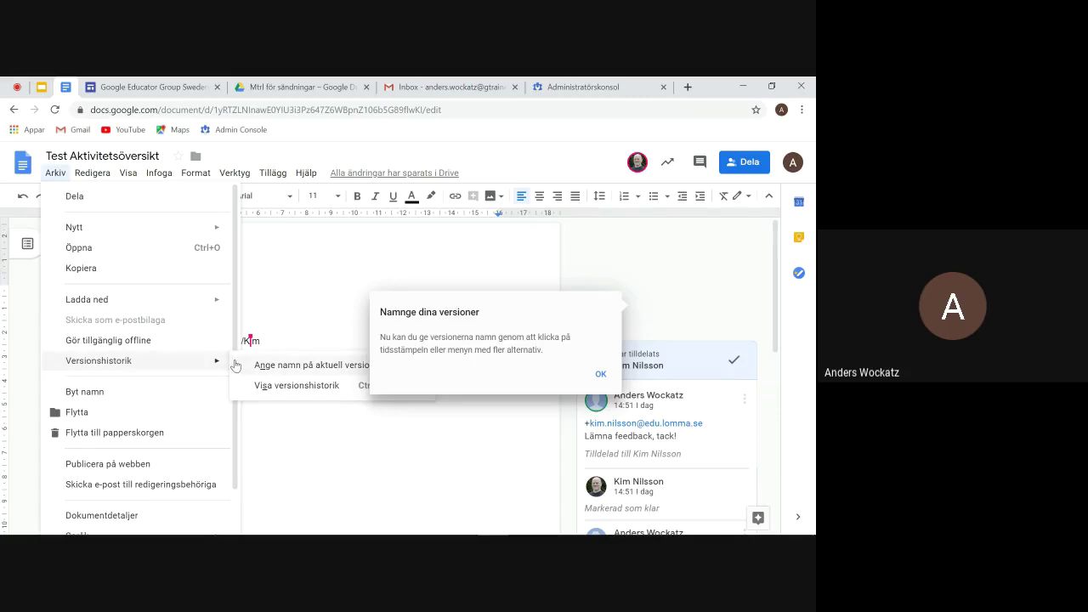
pyautogui.click(268, 389)
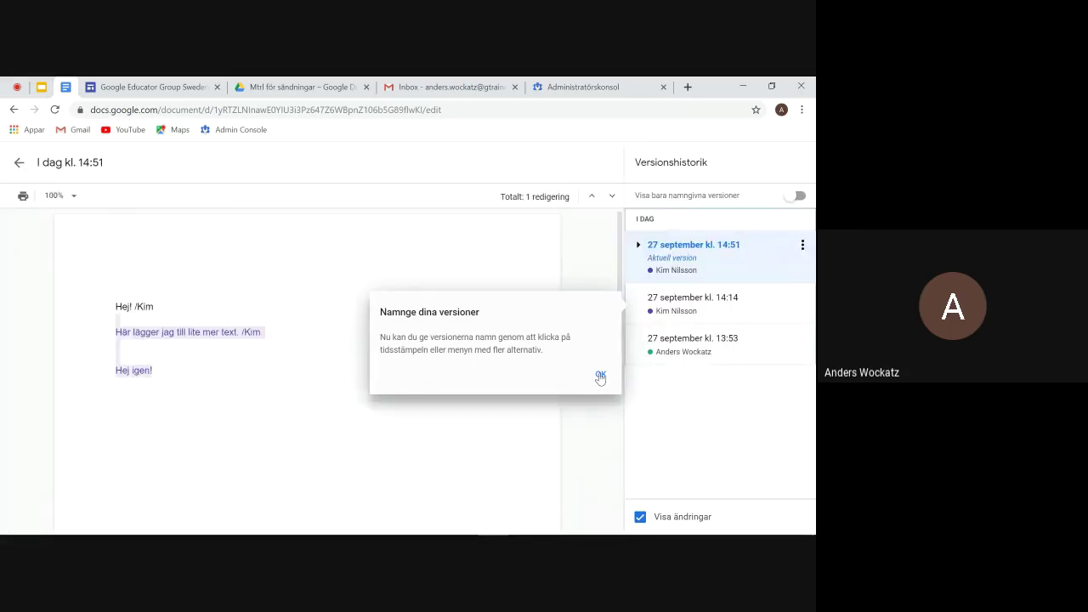
pyautogui.click(600, 377)
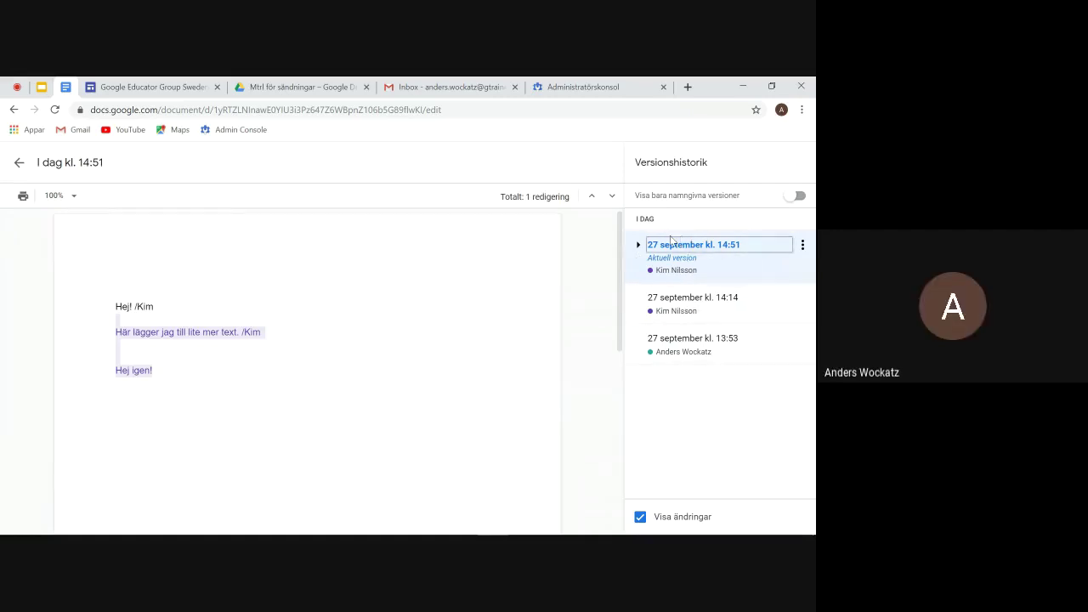
pyautogui.click(798, 197)
pyautogui.click(797, 197)
# Switch to the "GSFE Goda exempel # 8 2019" presentation in Google Slides, present it and advance to the "CLOUD Act vs GDPR" slide
pyautogui.click(41, 87)
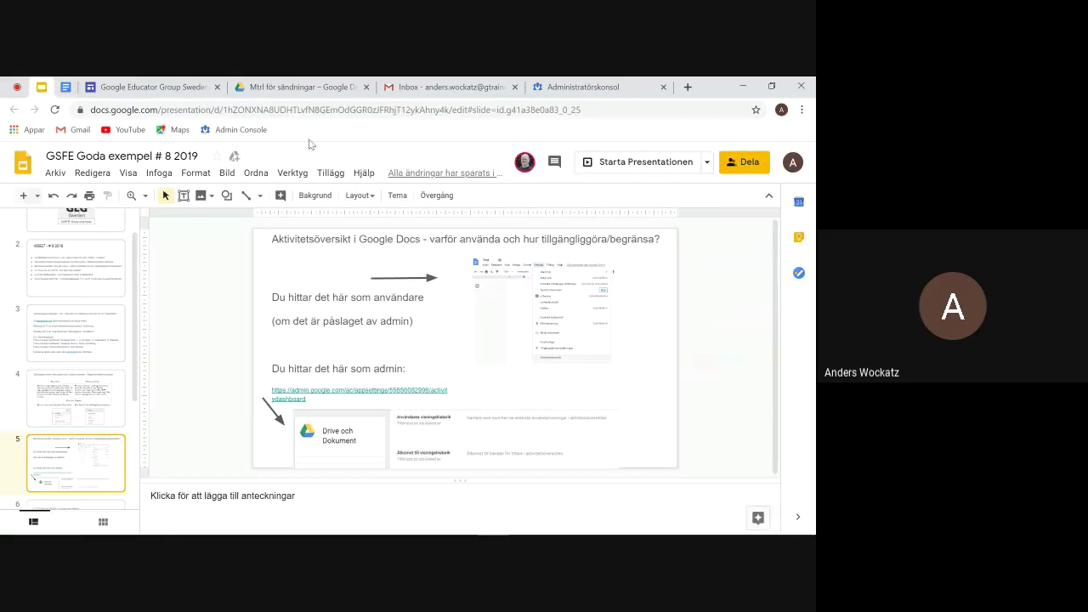
pyautogui.click(618, 169)
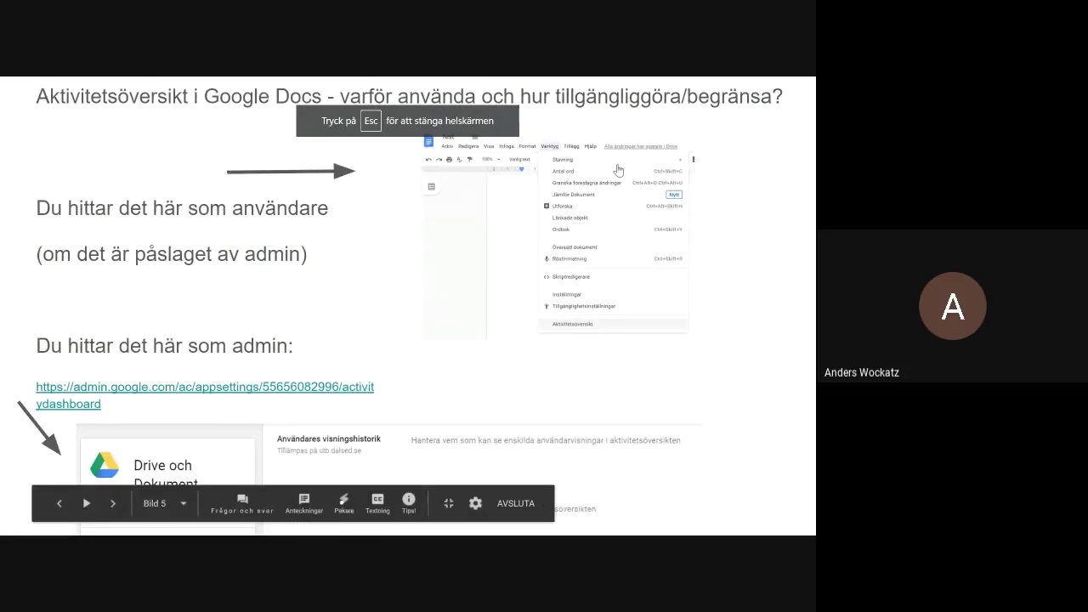
pyautogui.press('Right')
pyautogui.press('Right')
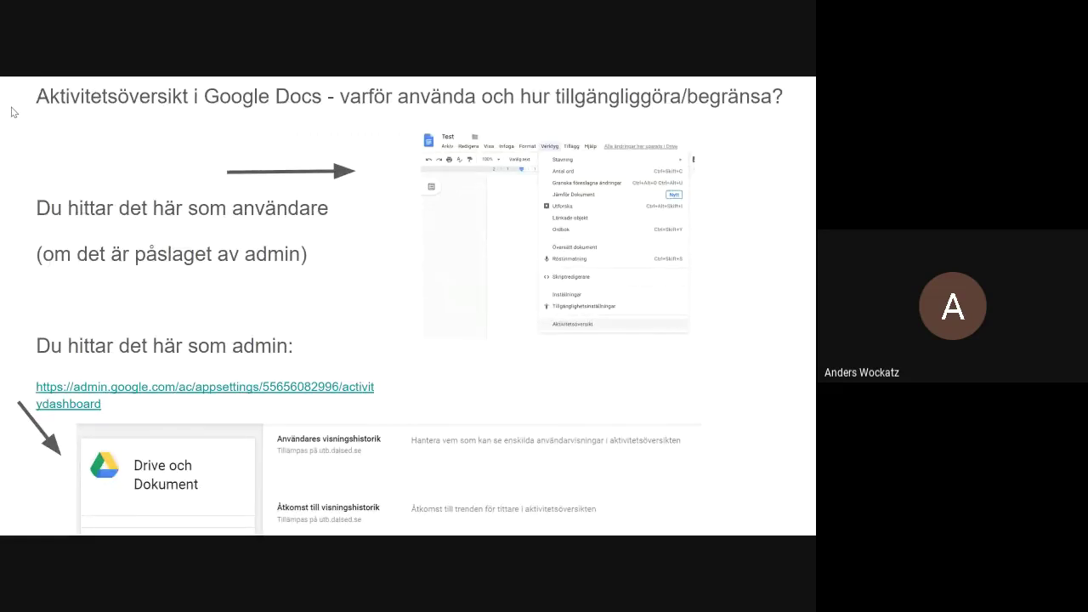
pyautogui.press('Right')
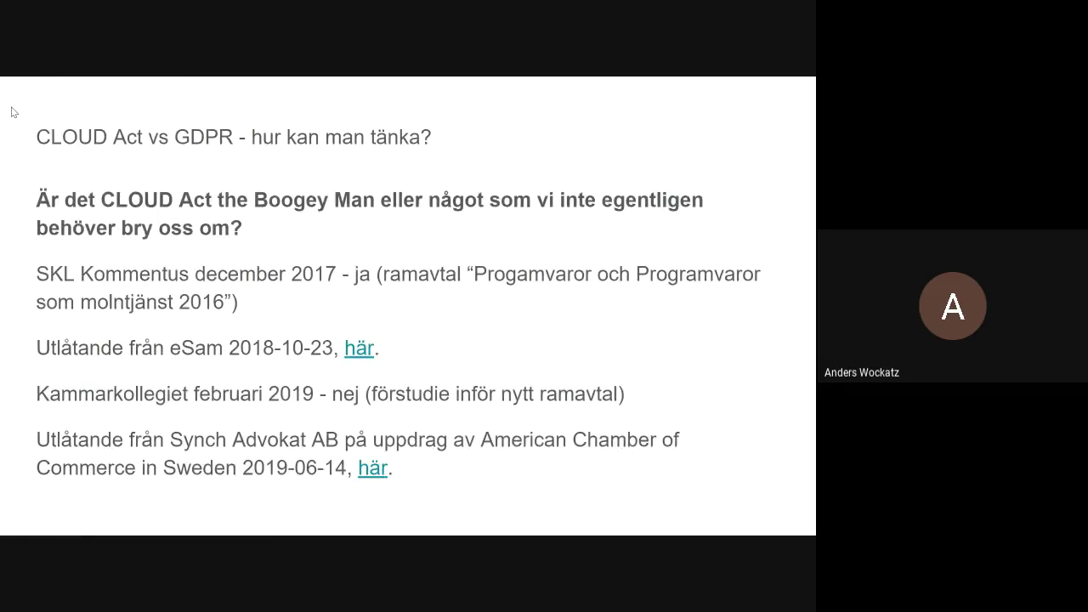
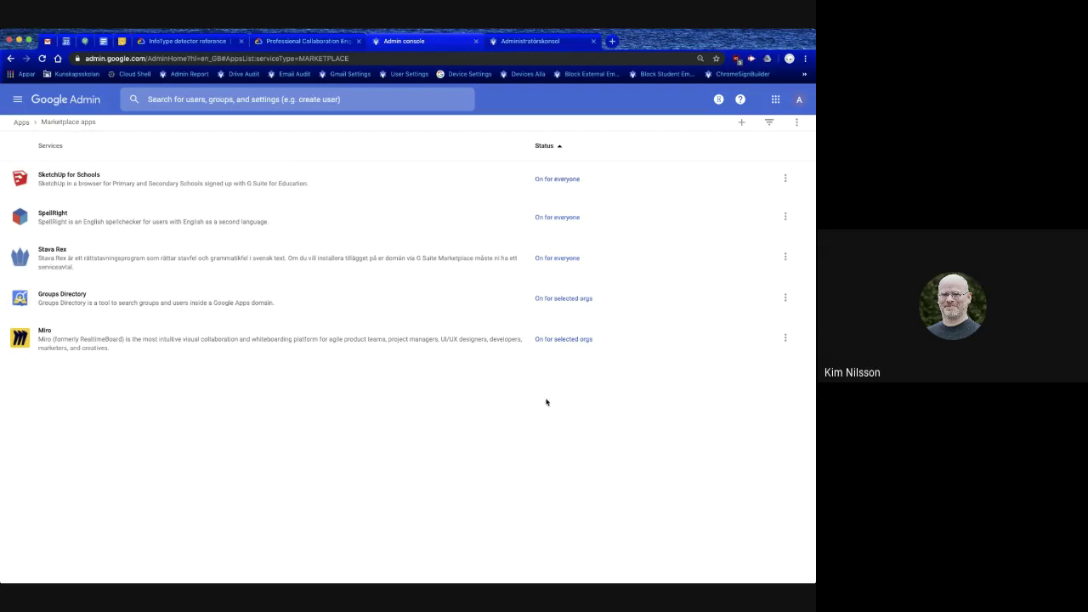
# In Google Admin's Marketplace apps, start adding an app, browse the G Suite Marketplace and open the Doctopus details
pyautogui.click(742, 126)
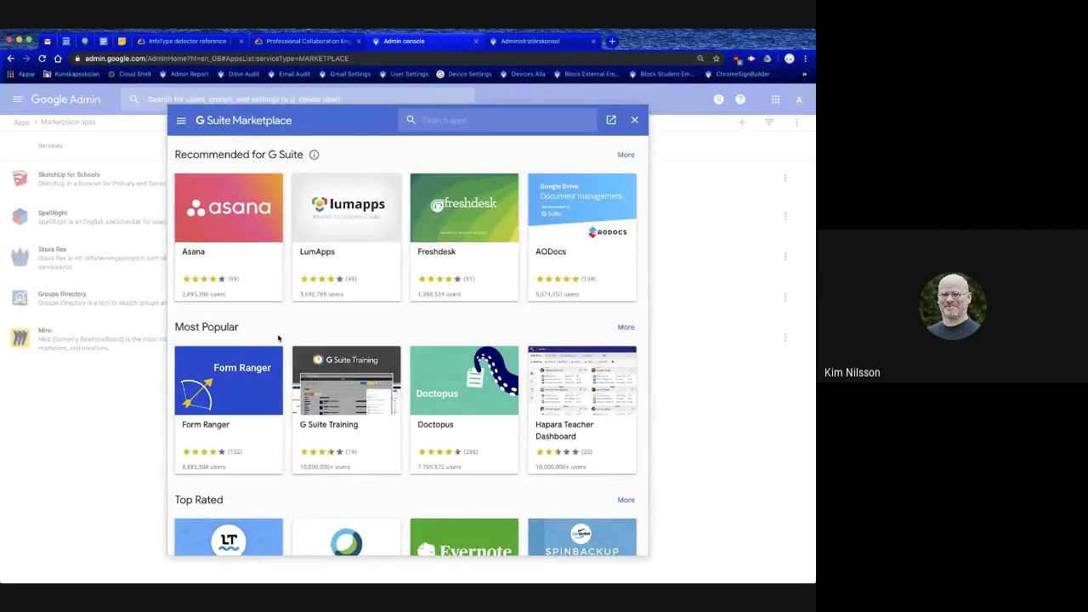
pyautogui.scroll(-4, 278, 339)
pyautogui.scroll(3, 527, 287)
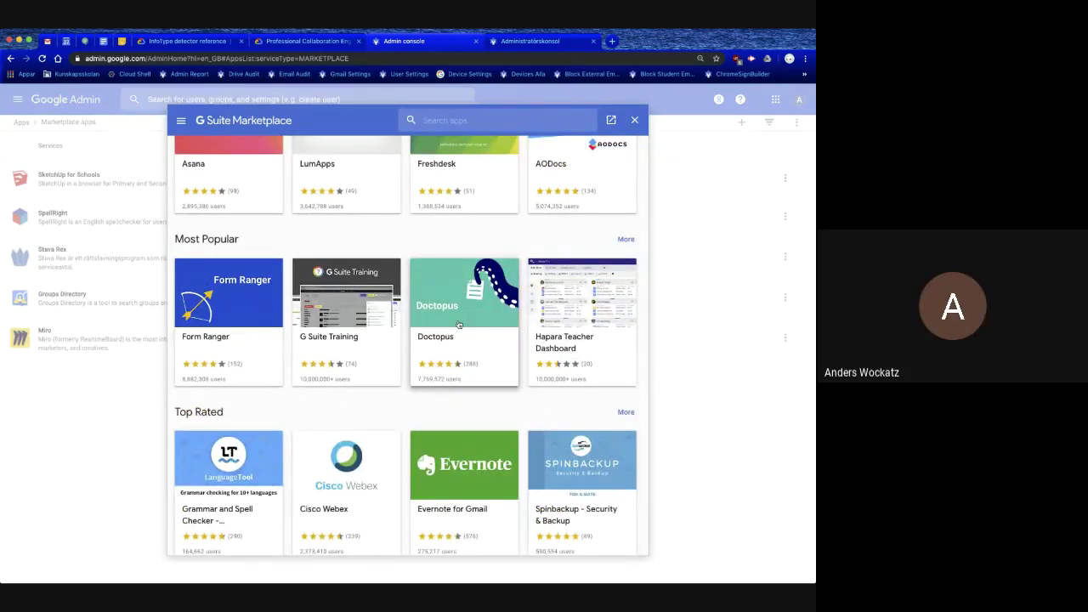
pyautogui.scroll(1, 459, 325)
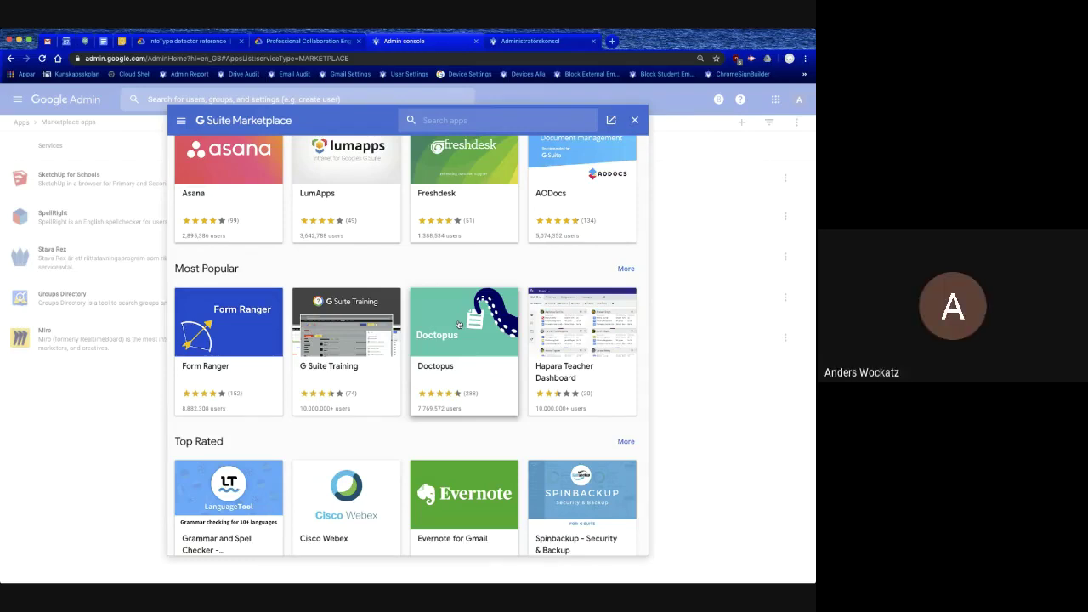
pyautogui.scroll(-1, 458, 306)
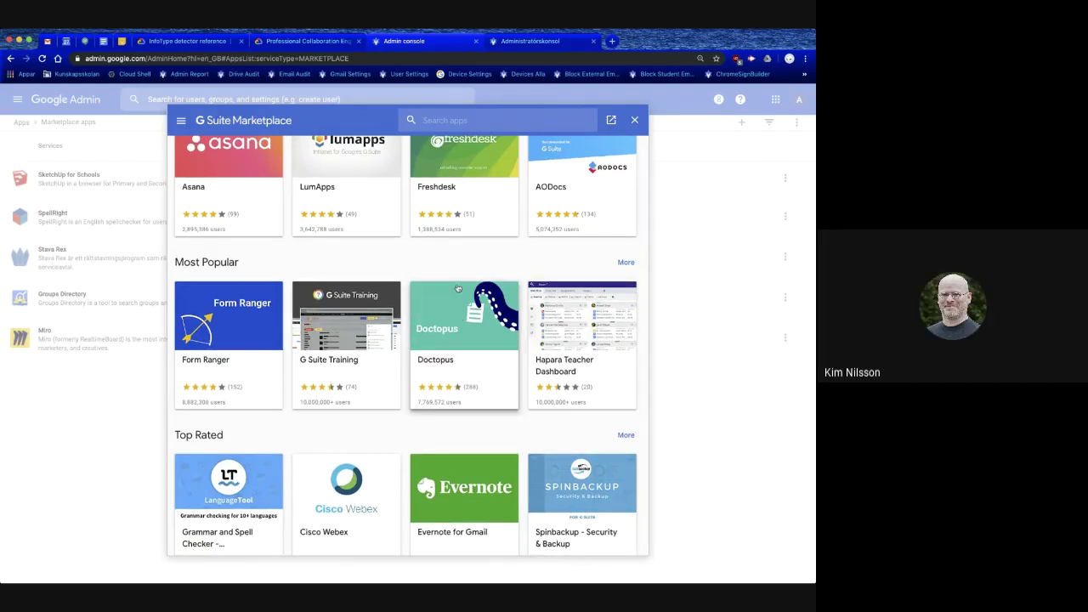
pyautogui.scroll(1, 458, 289)
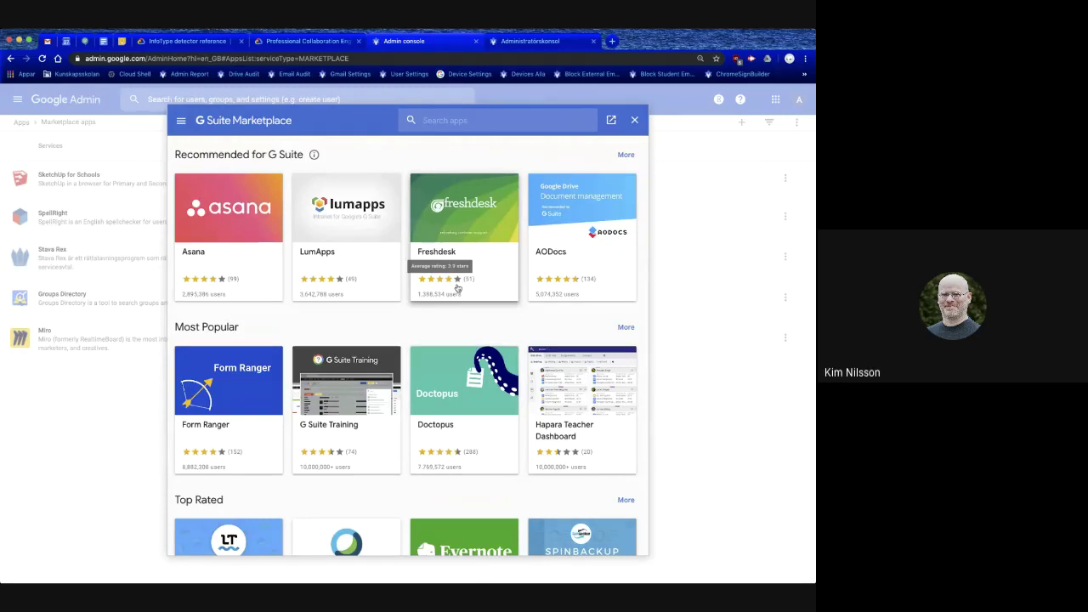
pyautogui.click(453, 409)
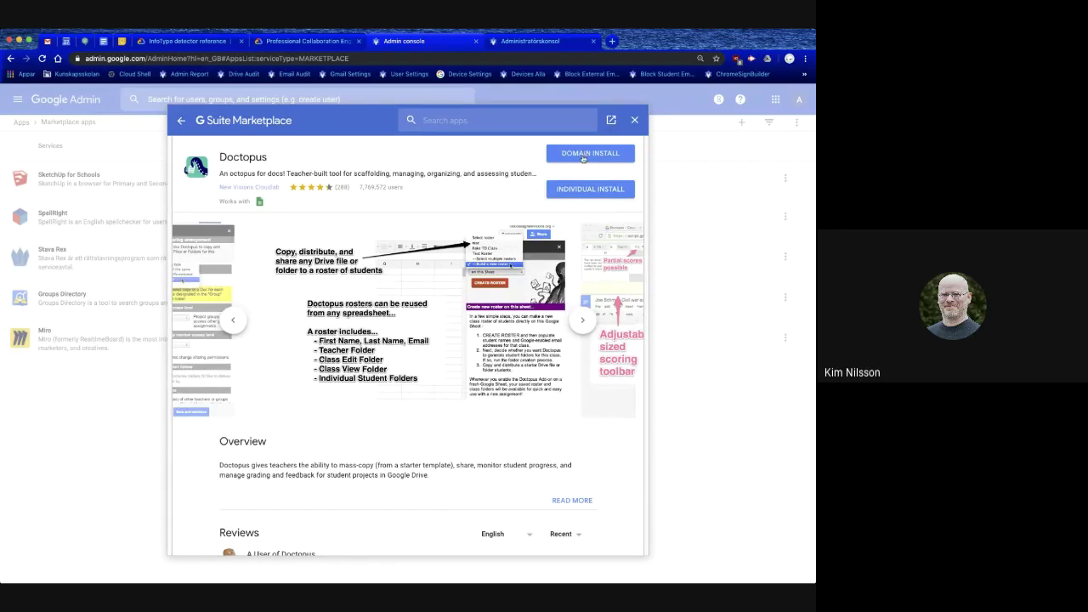
# Close the Doctopus details, check the whitelisted Marketplace apps list, and open the Marketplace settings in the Admin console
pyautogui.click(635, 120)
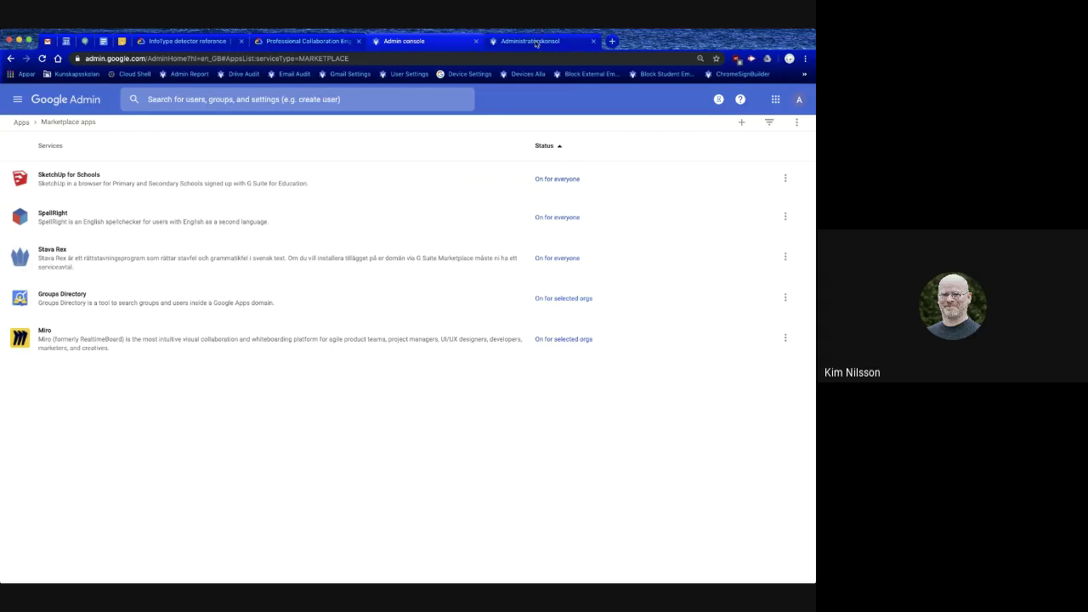
pyautogui.click(797, 125)
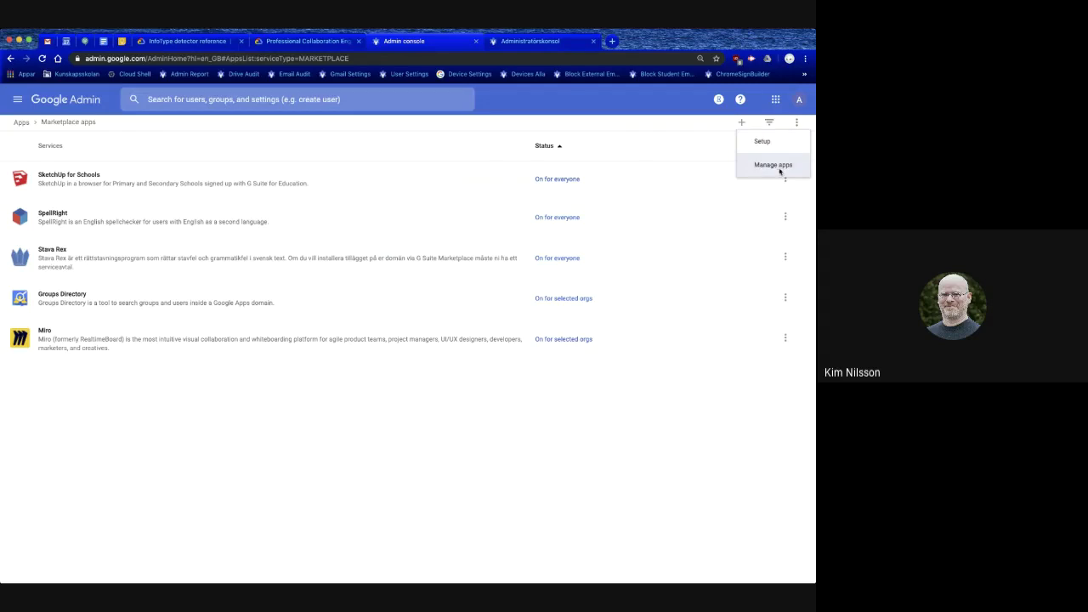
pyautogui.click(530, 43)
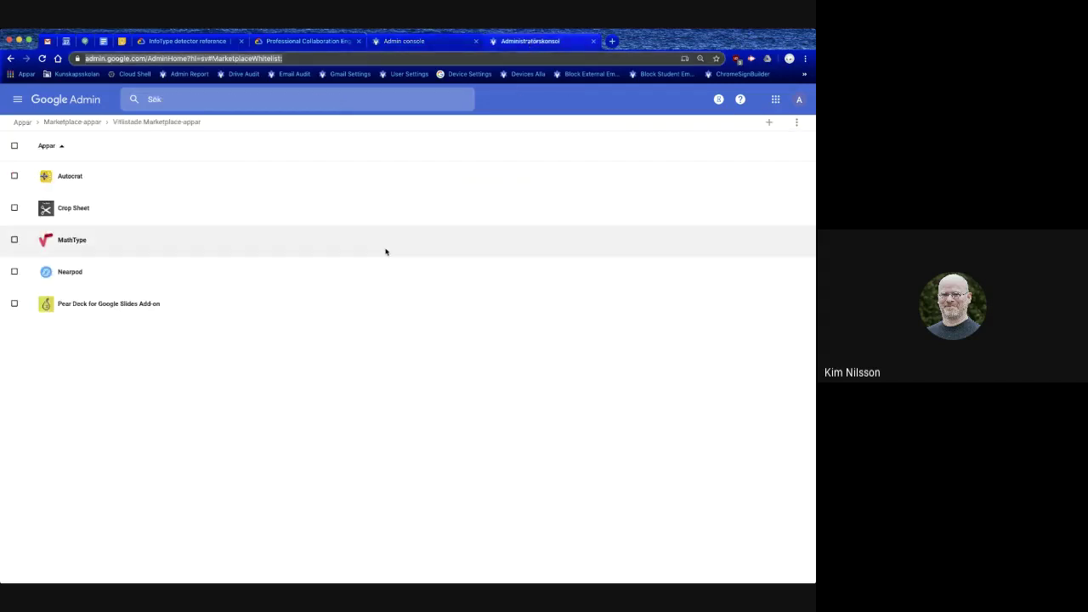
pyautogui.click(442, 42)
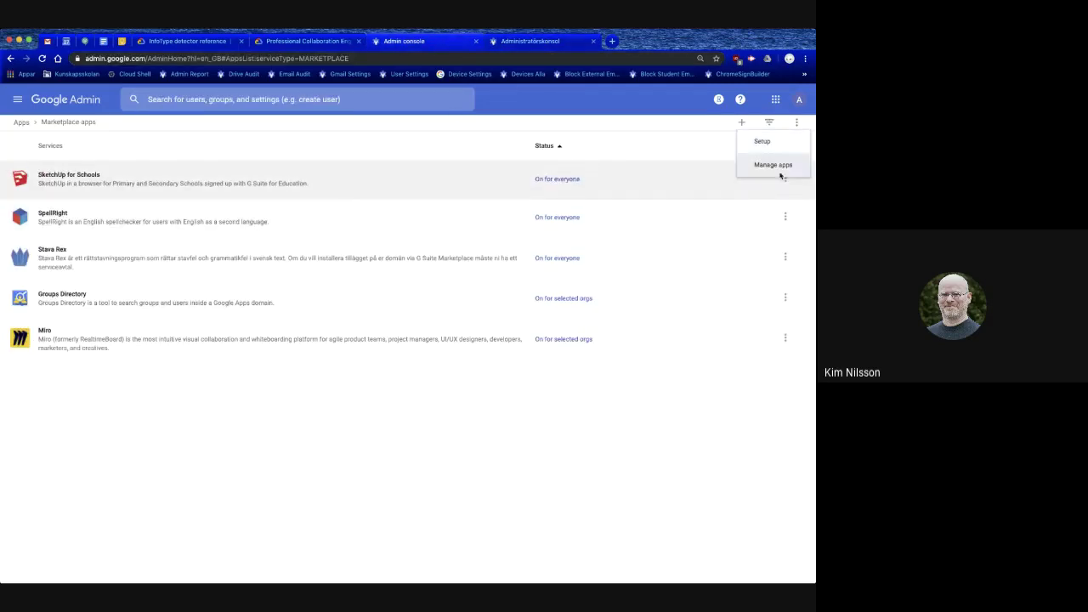
pyautogui.click(779, 170)
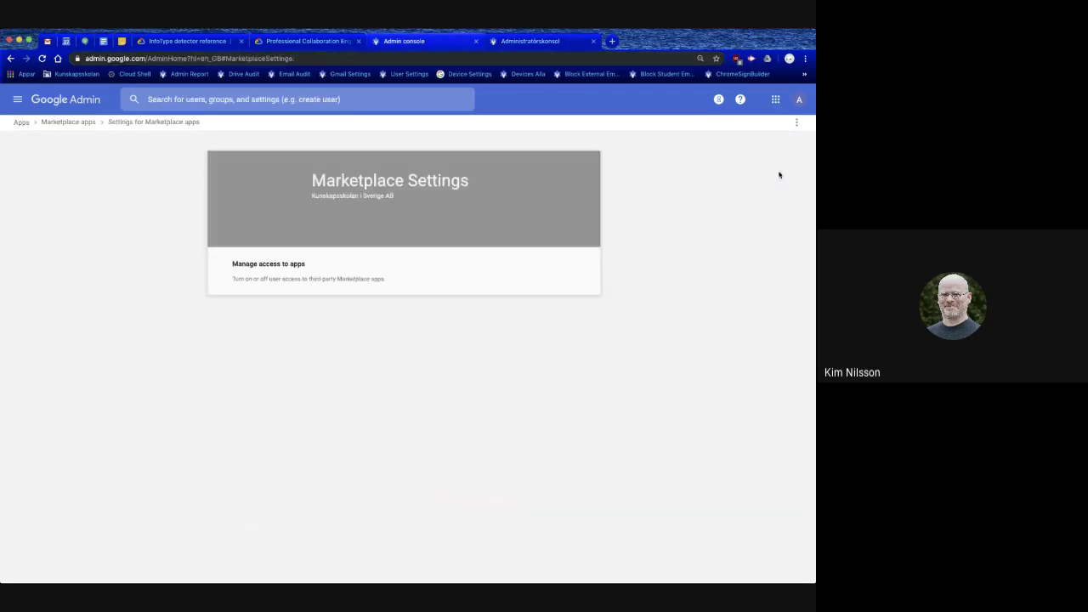
# Under Manage access to apps, try disallowing all Marketplace installs, and reselect allowing only whitelisted applications
pyautogui.click(308, 272)
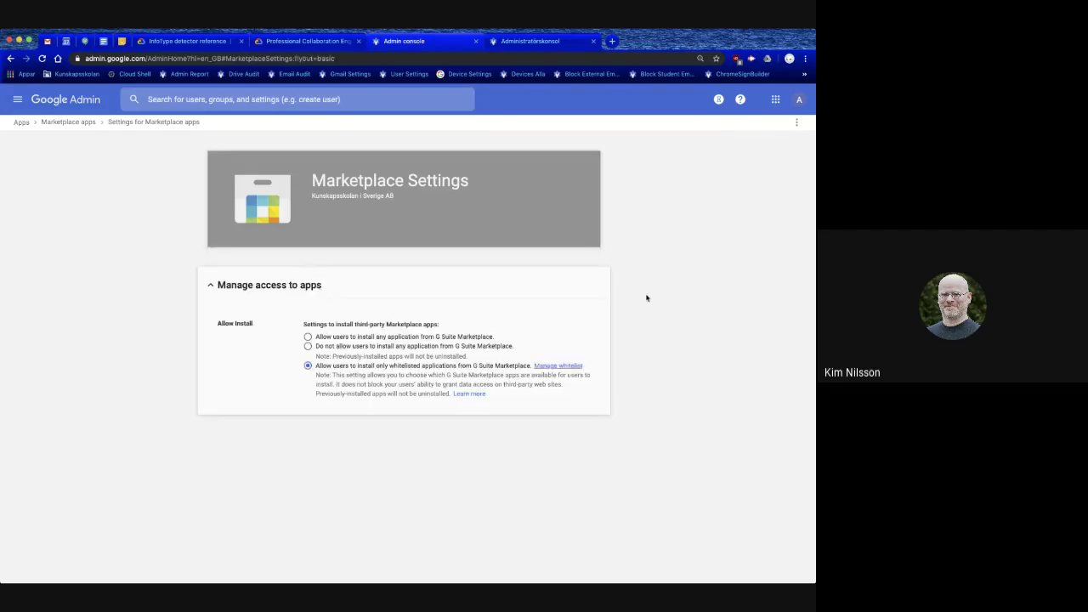
pyautogui.click(307, 346)
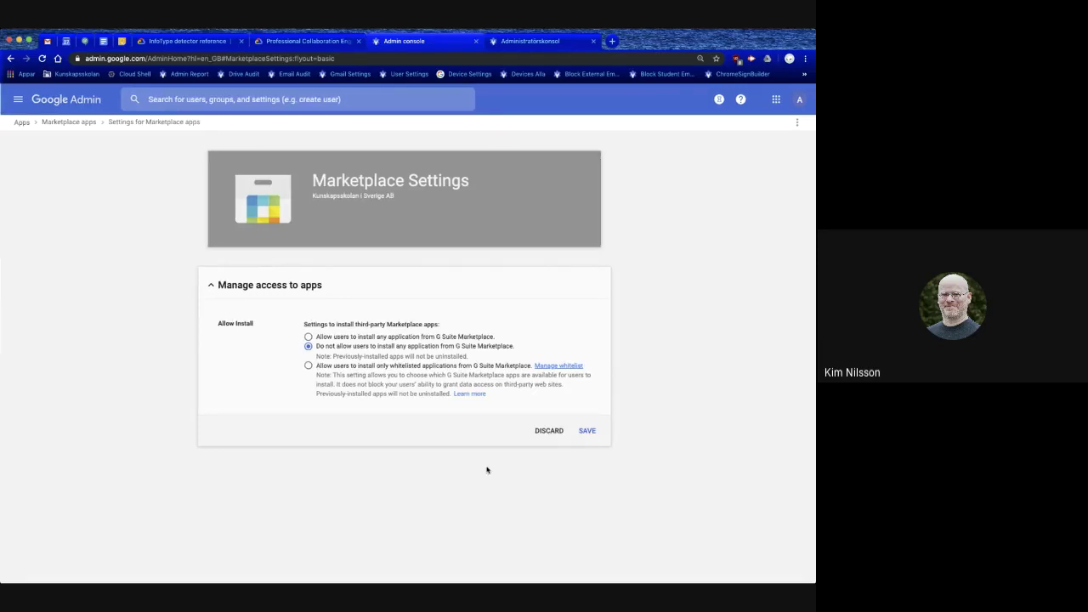
pyautogui.click(308, 367)
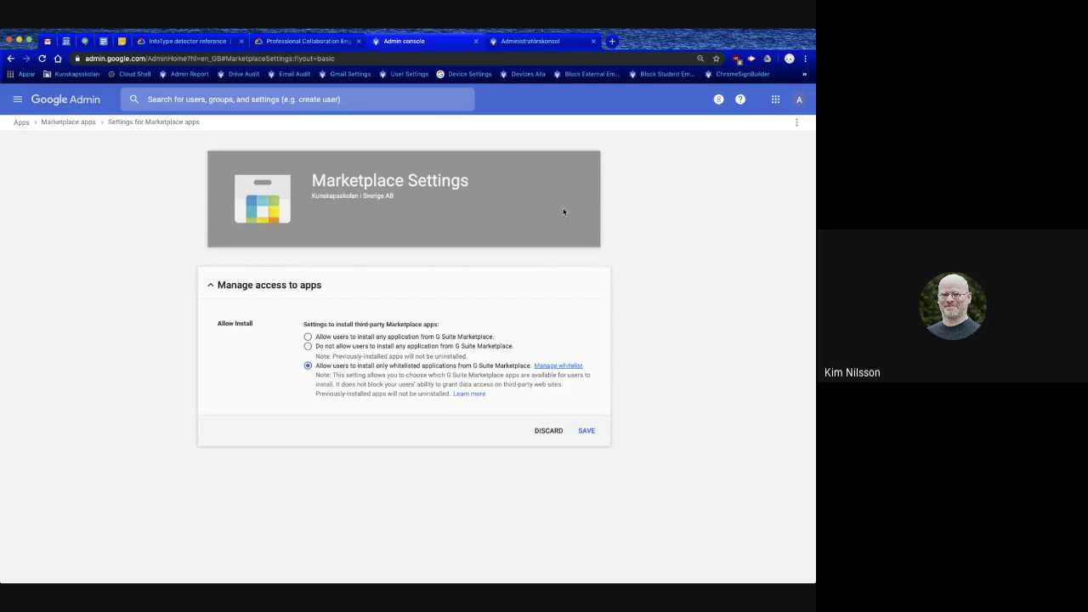
# In the whitelisted Marketplace apps, start whitelisting draw.io Diagrams, cancel it, and return to the Marketplace settings
pyautogui.click(534, 47)
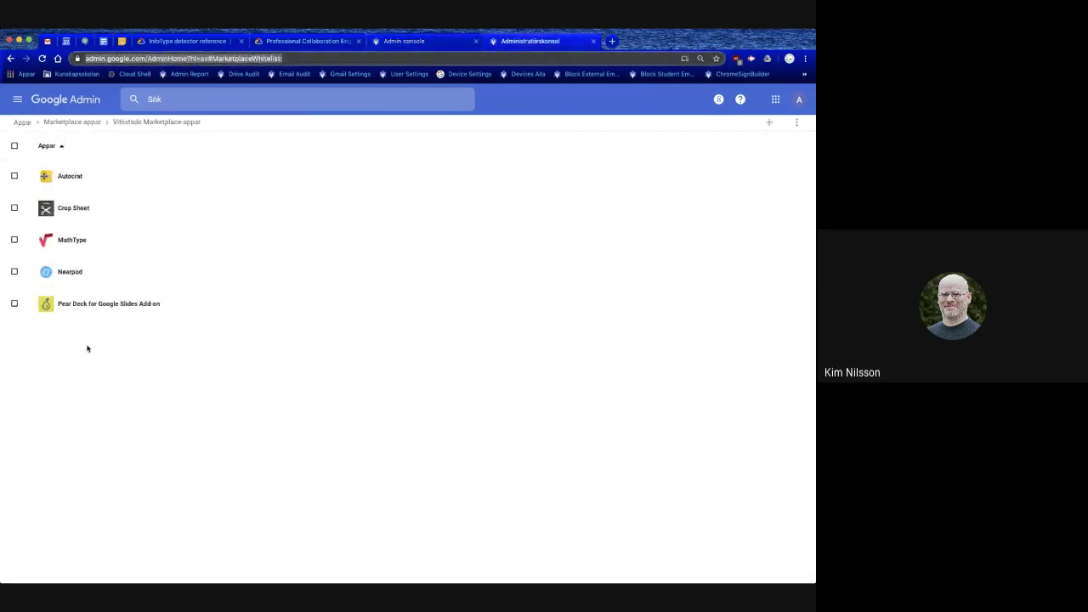
pyautogui.click(770, 126)
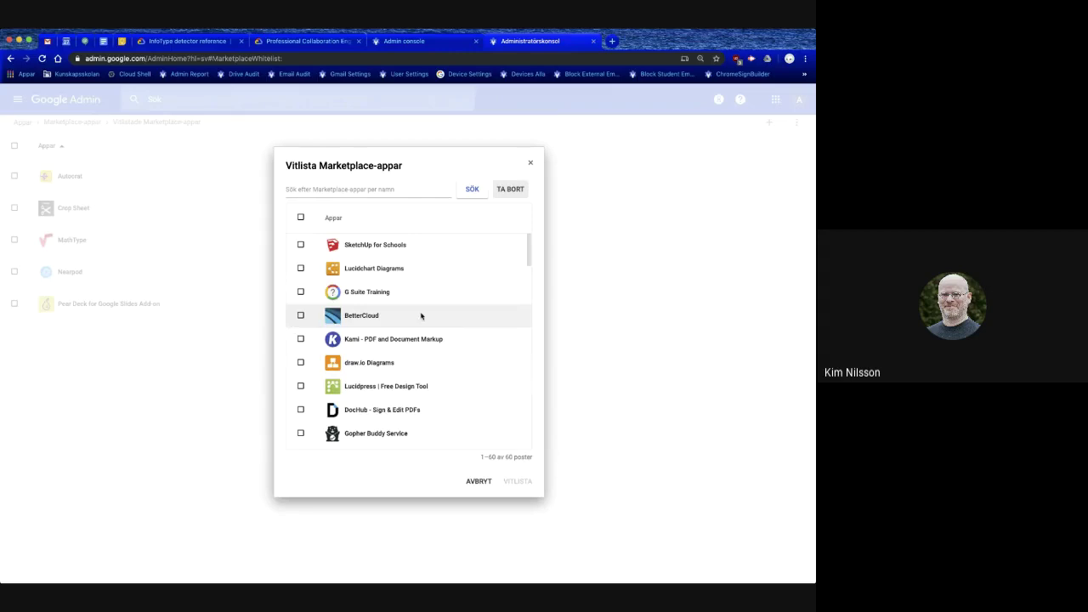
pyautogui.click(300, 363)
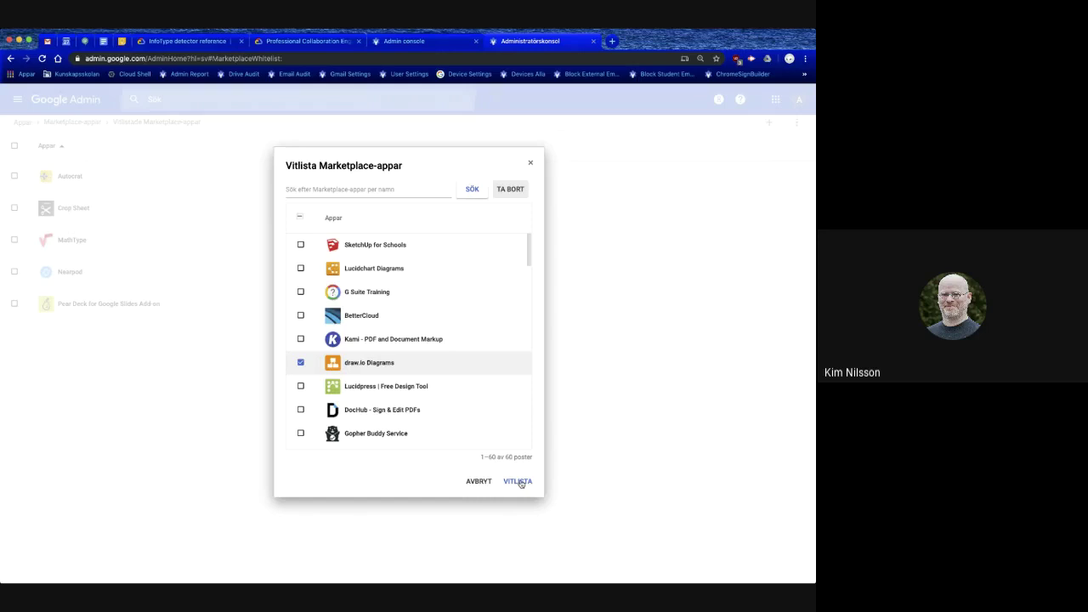
pyautogui.click(478, 481)
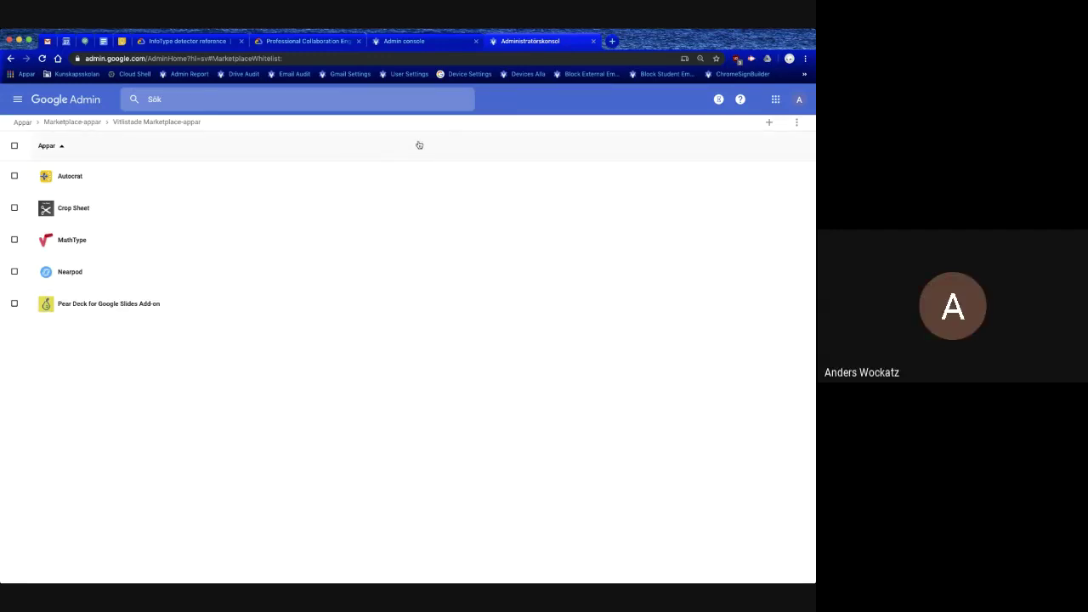
pyautogui.click(408, 41)
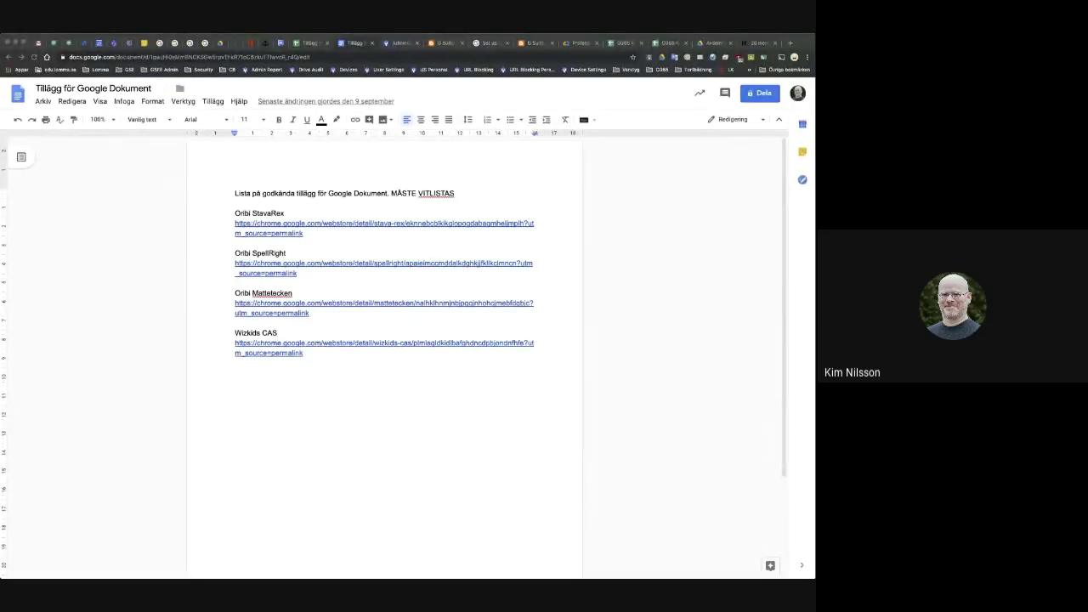
# In the "Tillägg för Google Dokument" document, browse the add-ons offered in G Suite Marketplace, close it, and review the installed add-ons
pyautogui.click(227, 375)
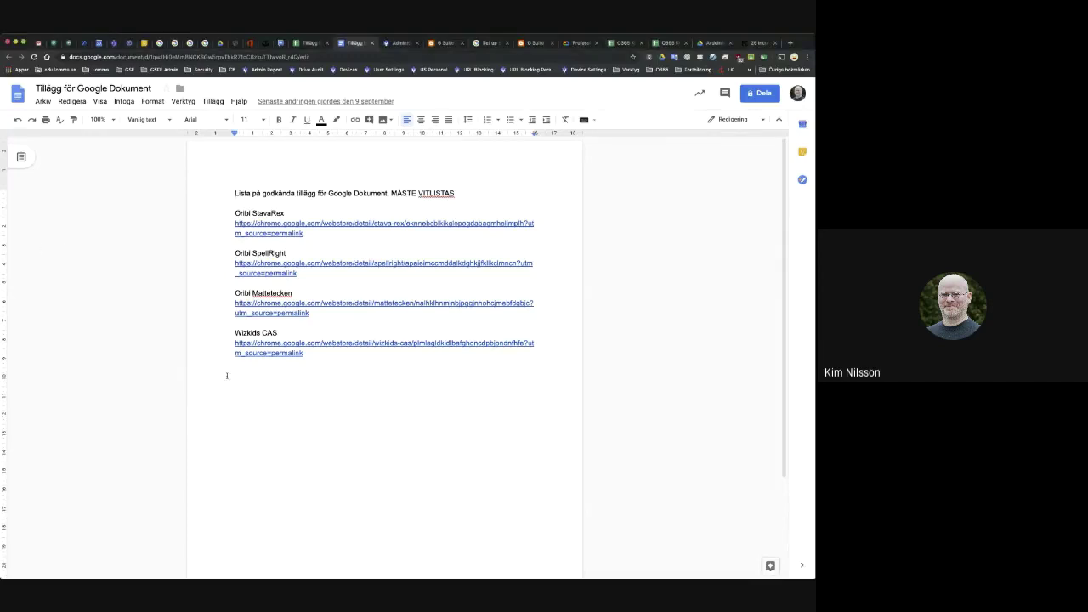
pyautogui.click(213, 101)
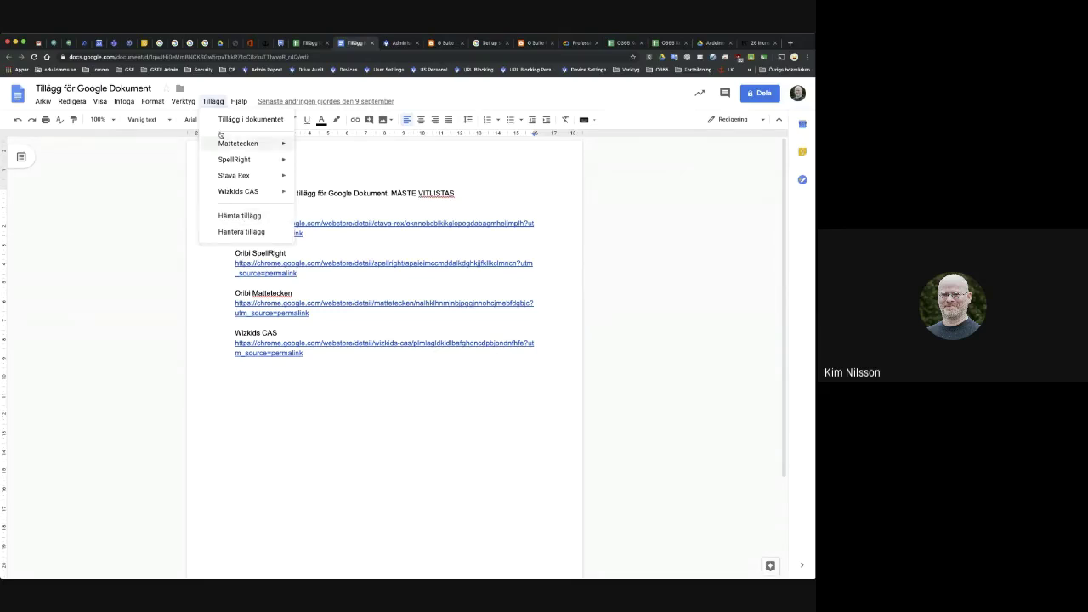
pyautogui.click(237, 215)
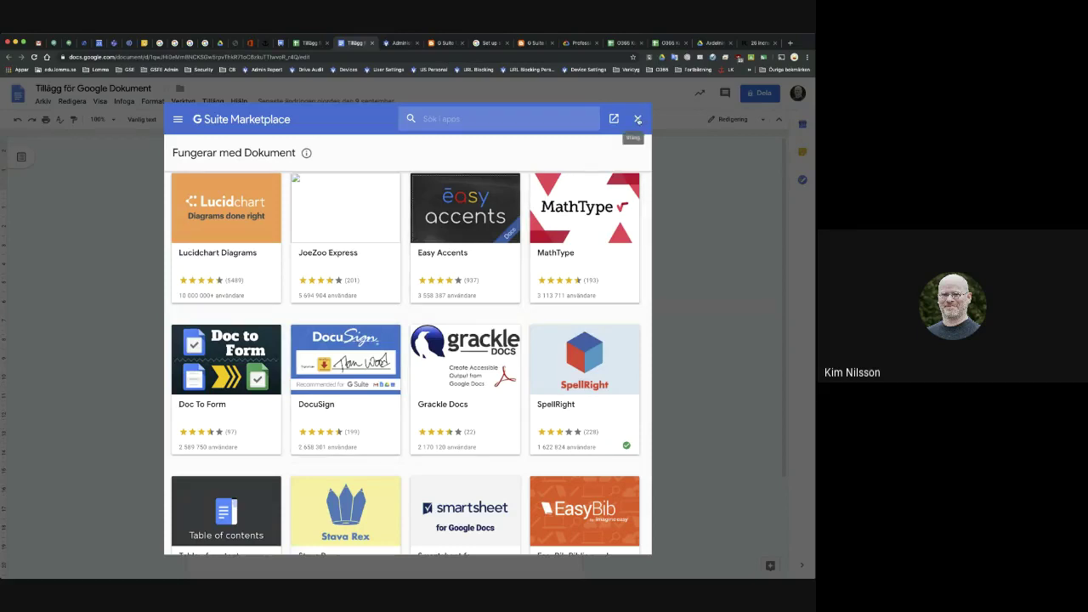
pyautogui.click(640, 119)
pyautogui.click(213, 101)
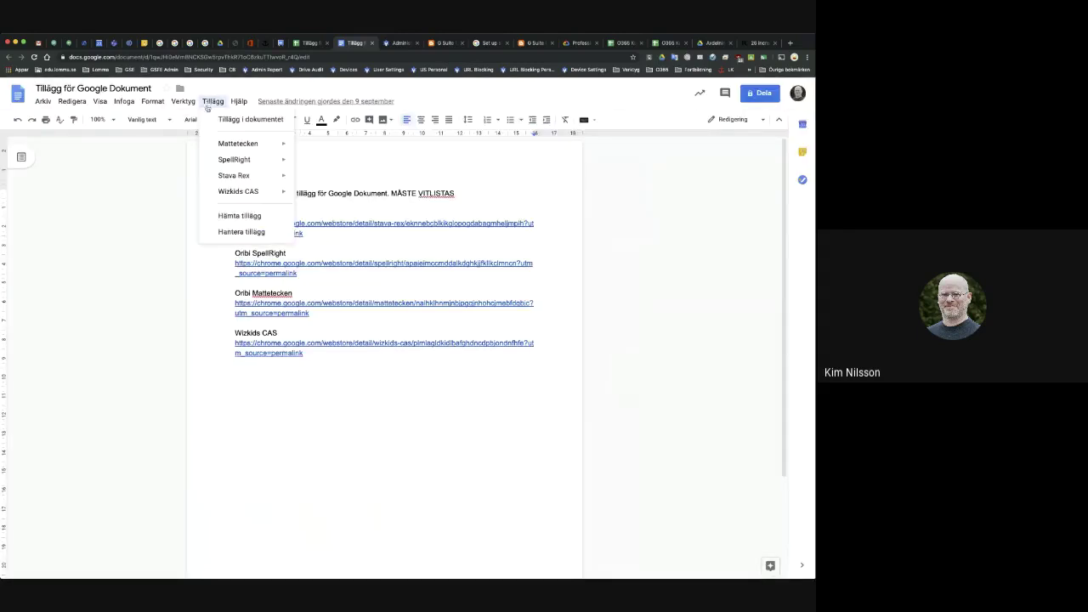
pyautogui.moveTo(220, 158)
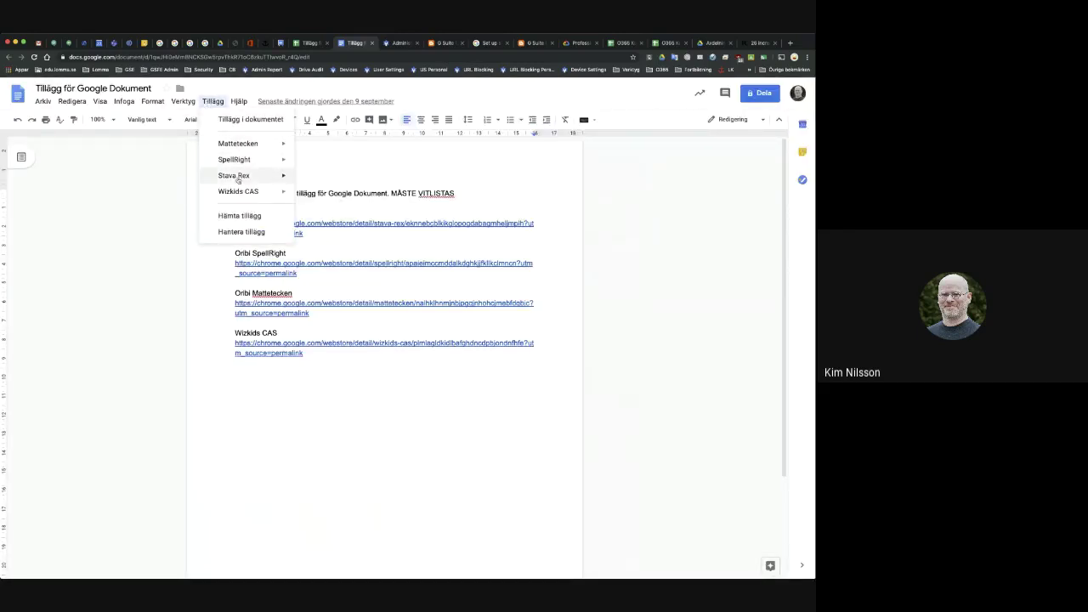
pyautogui.moveTo(244, 176)
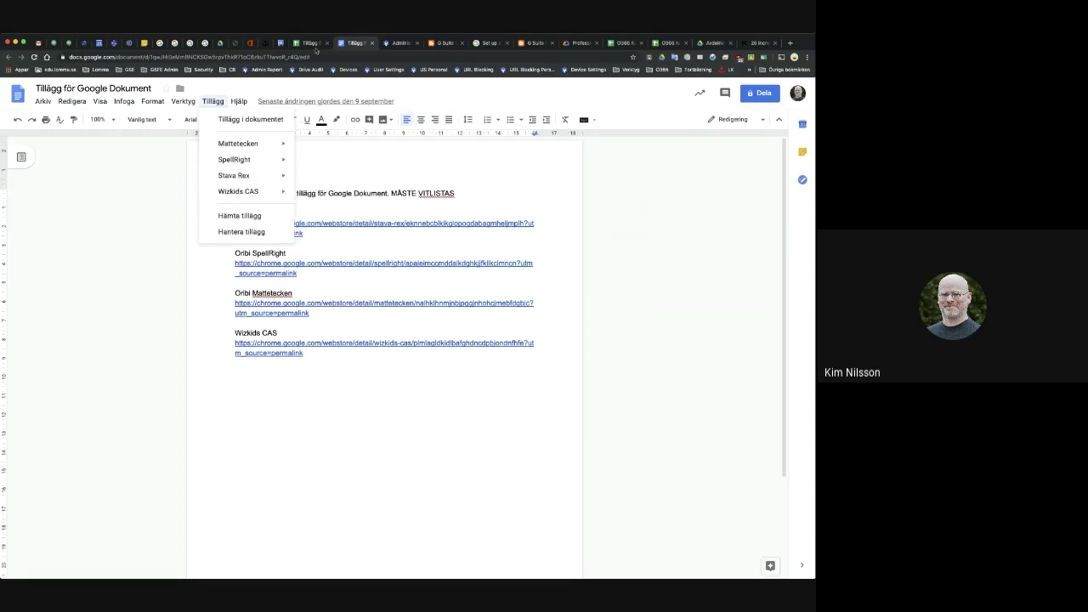
# Switch to the "Tillägg för Google Kalkyl" spreadsheet and look through its installed add-ons, including the Flubaroo and rowCall options
pyautogui.click(311, 44)
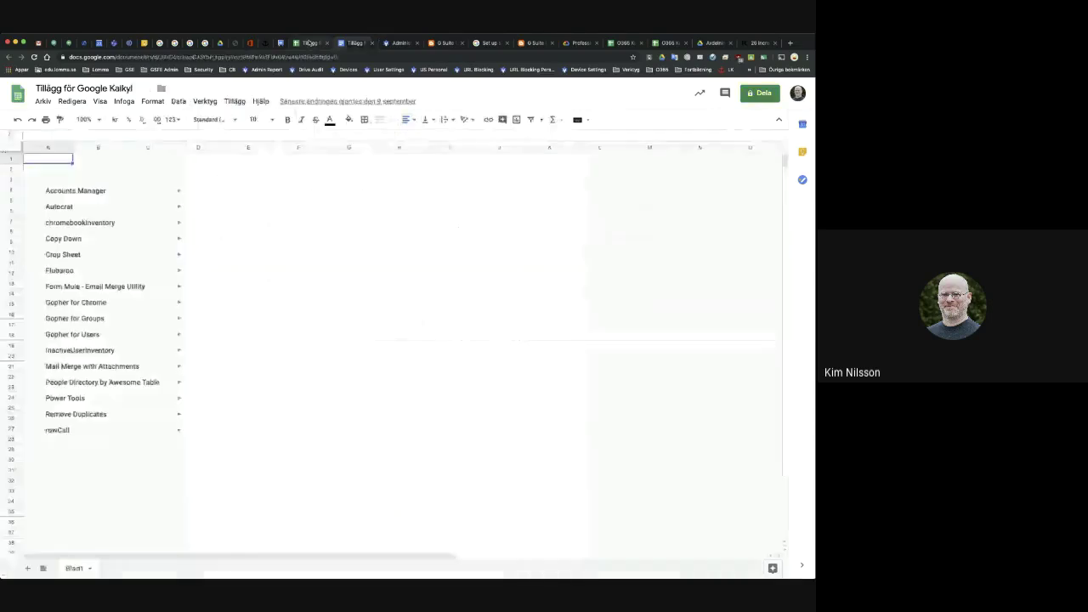
pyautogui.click(241, 102)
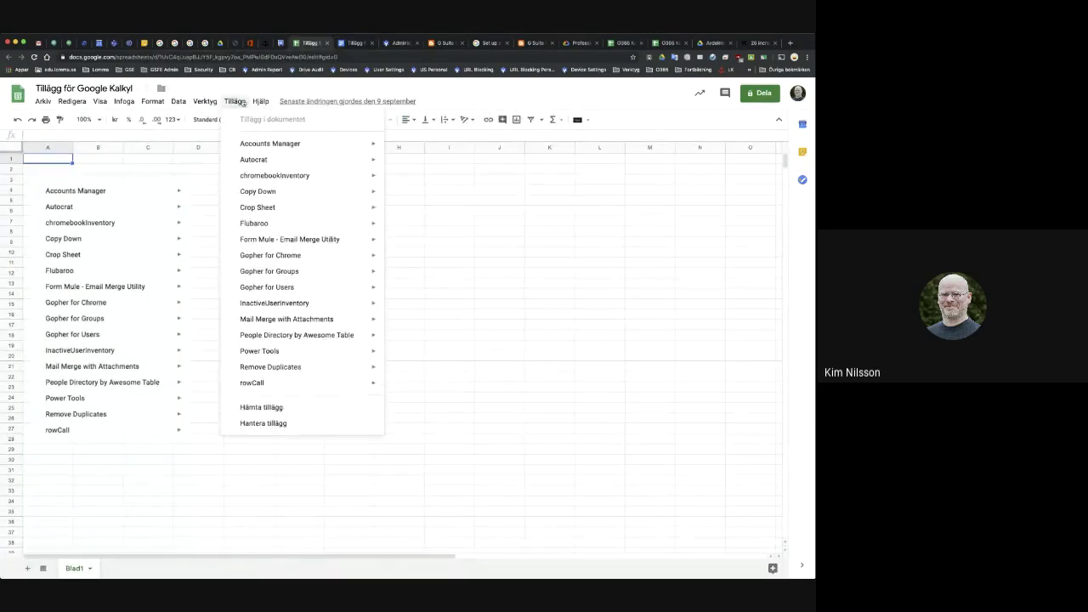
pyautogui.moveTo(299, 224)
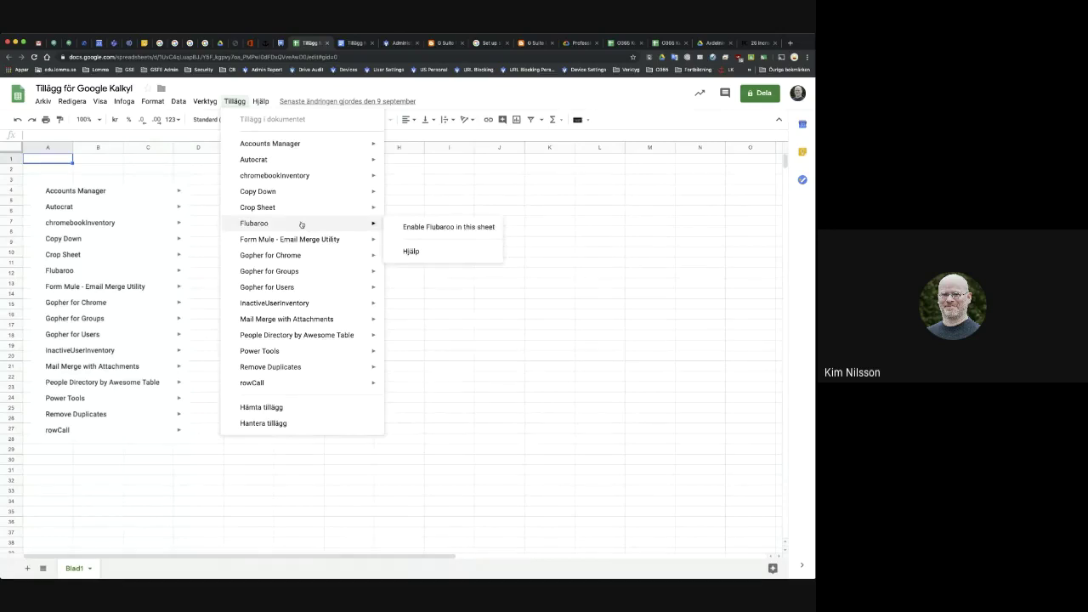
pyautogui.moveTo(299, 386)
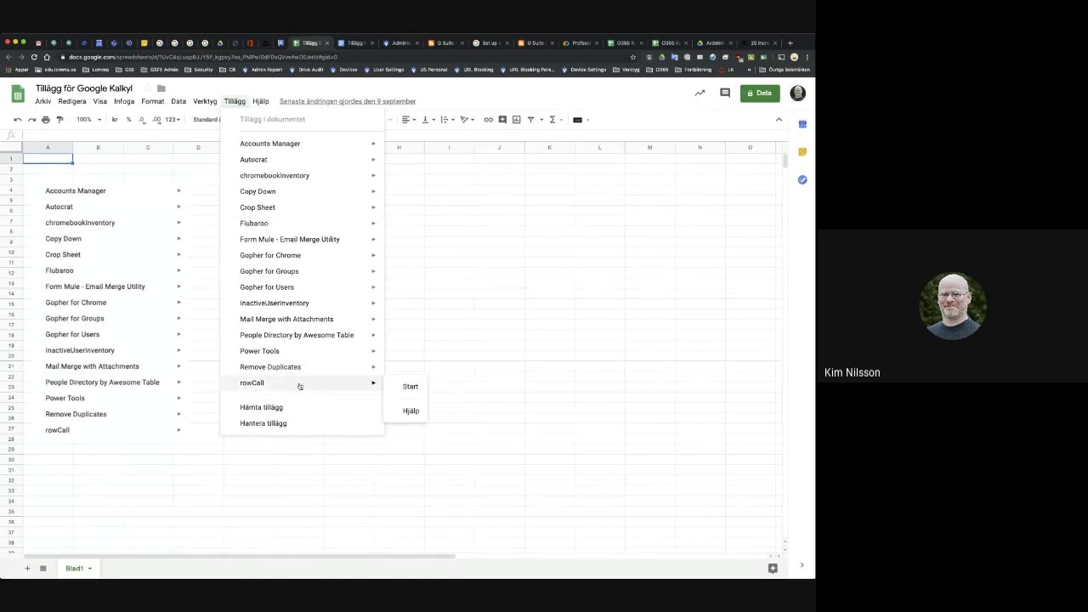
# Open the help for the InactiveUserInventory add-on, view its G Suite Marketplace page, and close it
pyautogui.moveTo(301, 305)
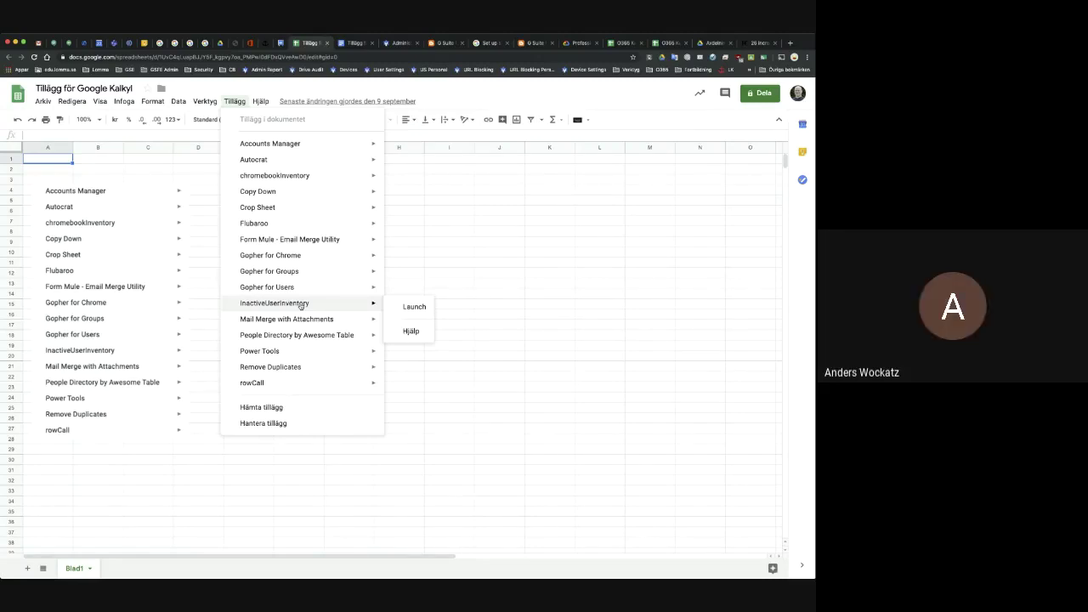
pyautogui.click(412, 331)
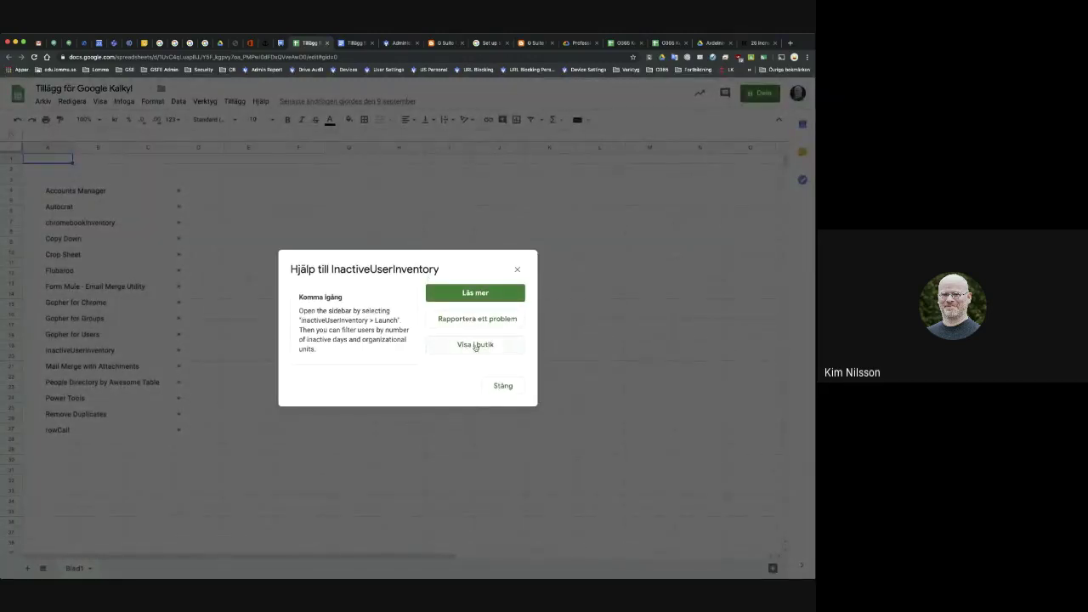
pyautogui.click(475, 347)
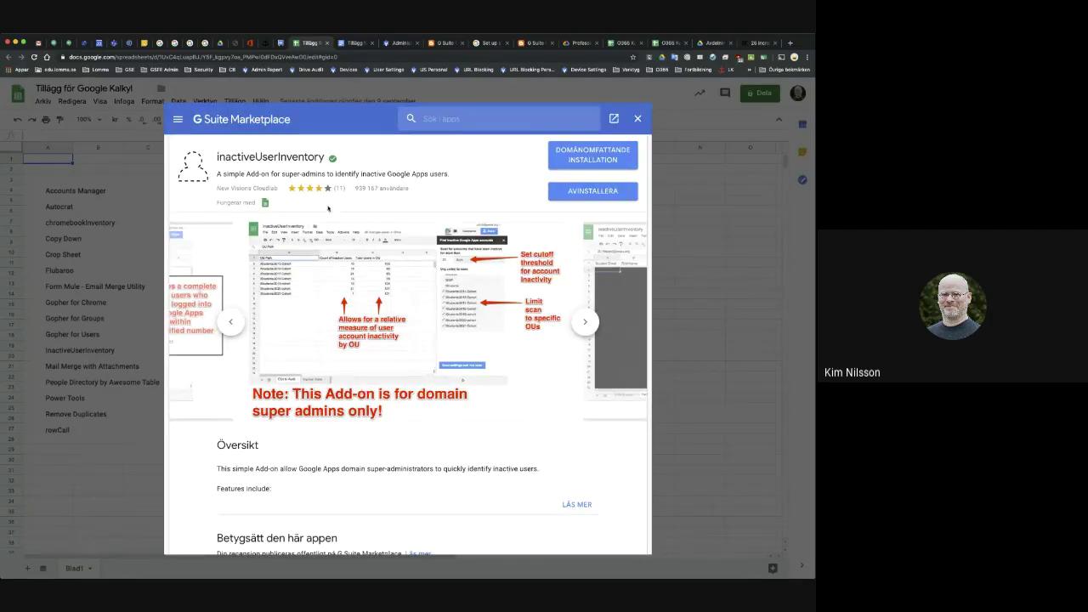
pyautogui.click(638, 119)
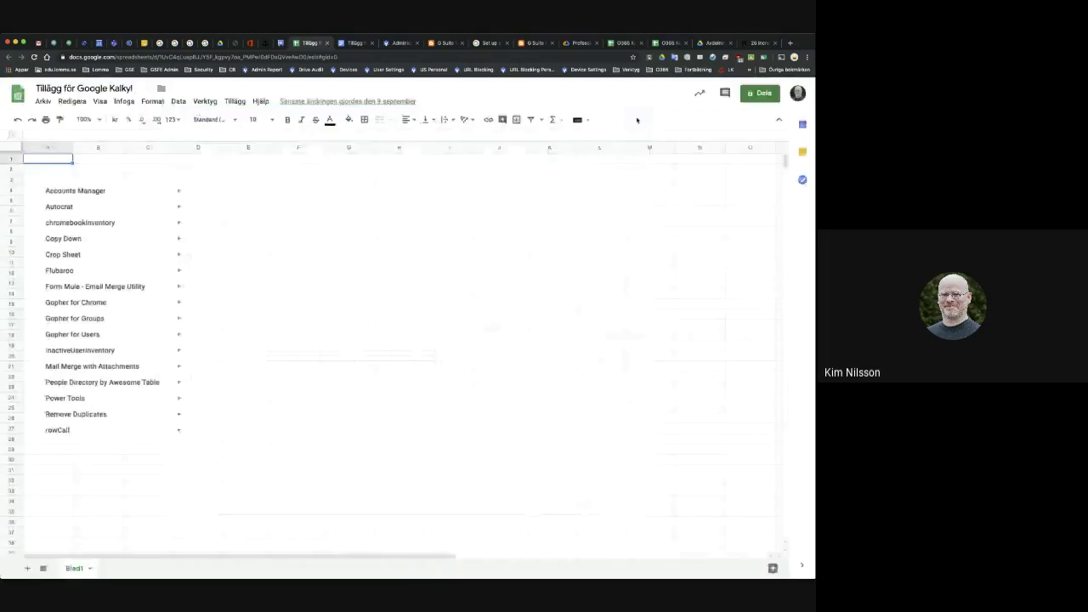
# Look through the Gopher for Users and Power Tools add-on options, and open the help for rowCall
pyautogui.click(240, 101)
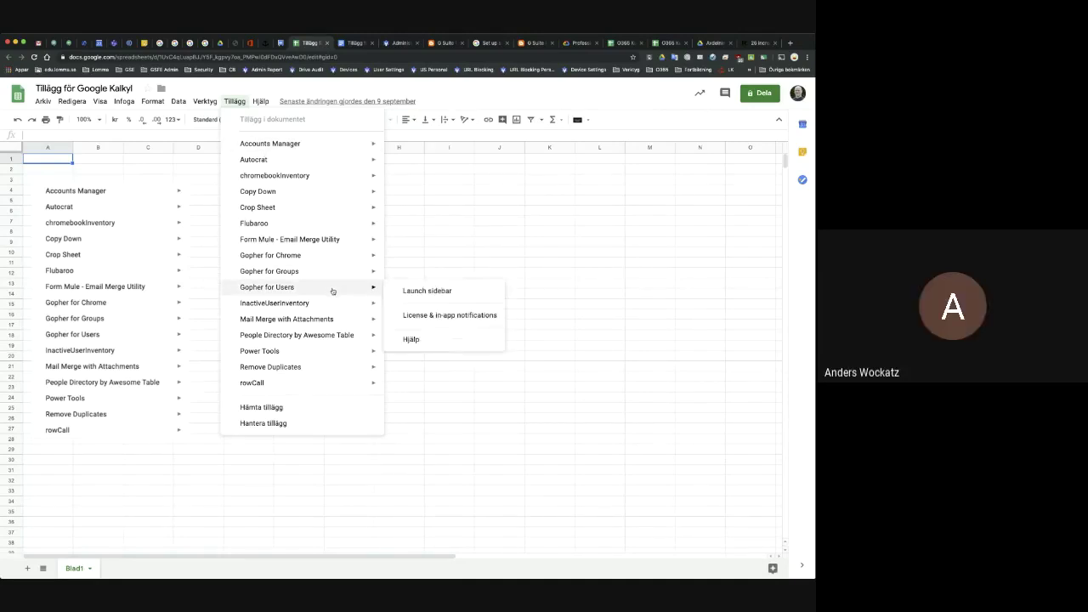
pyautogui.moveTo(323, 357)
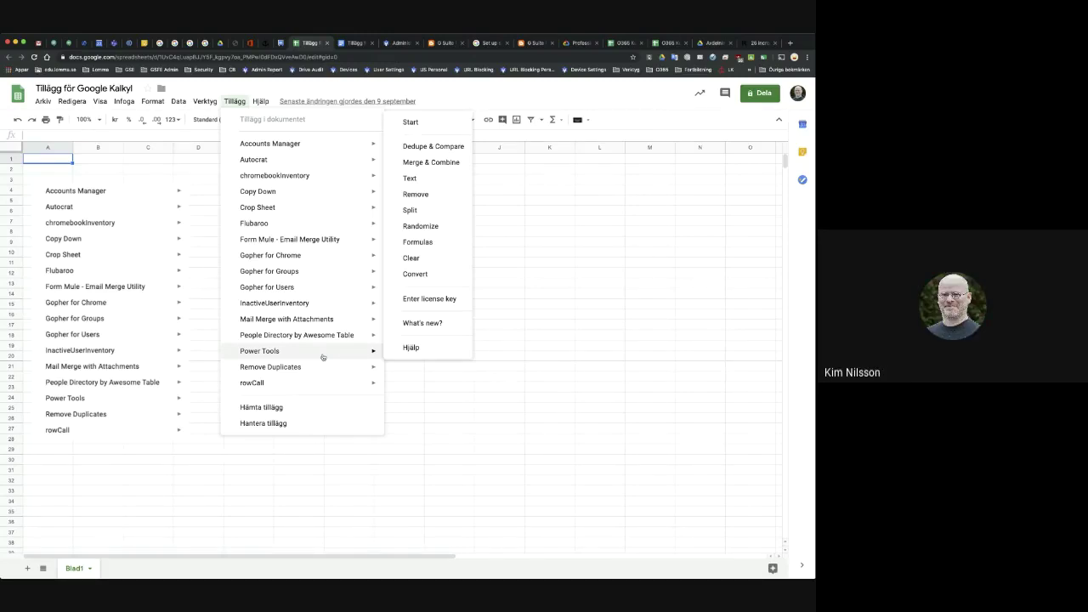
pyautogui.moveTo(346, 377)
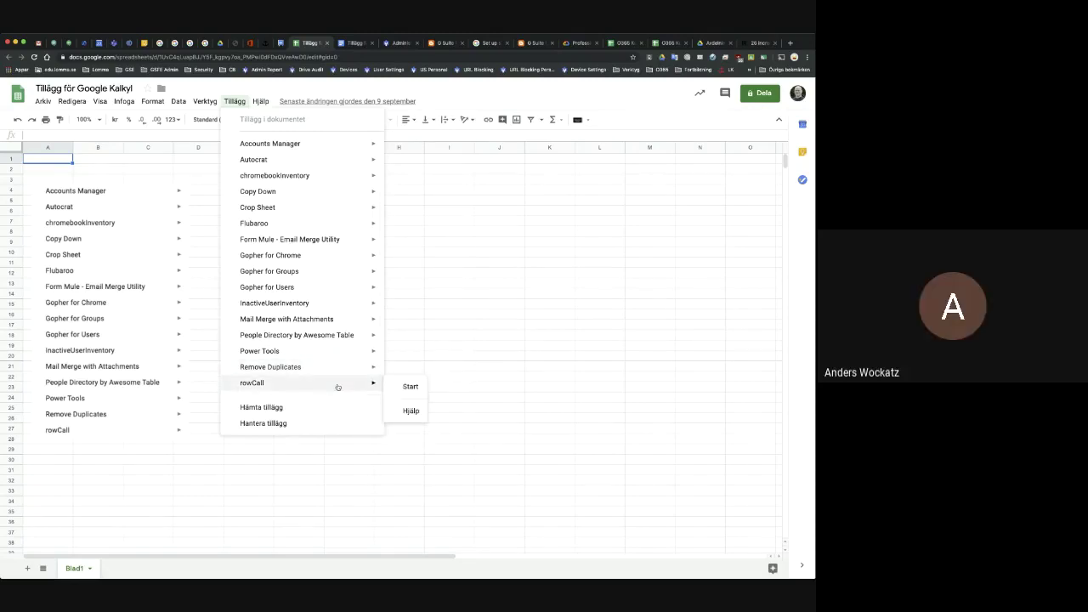
pyautogui.click(411, 413)
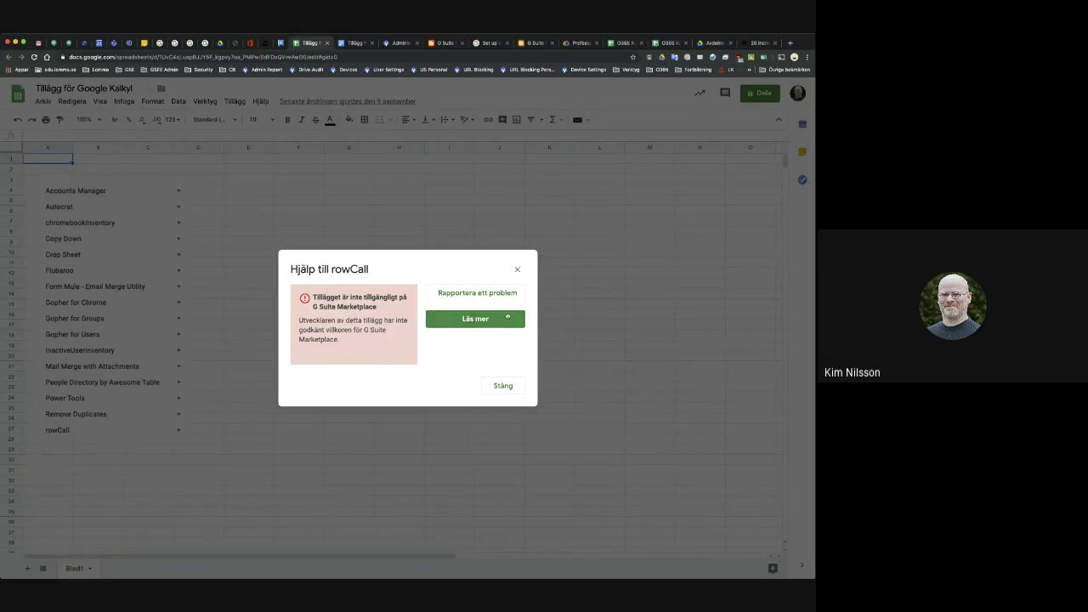
# Read the "Use add-ons & Apps Script" help article linked from rowCall's help, and return to the spreadsheet
pyautogui.click(485, 320)
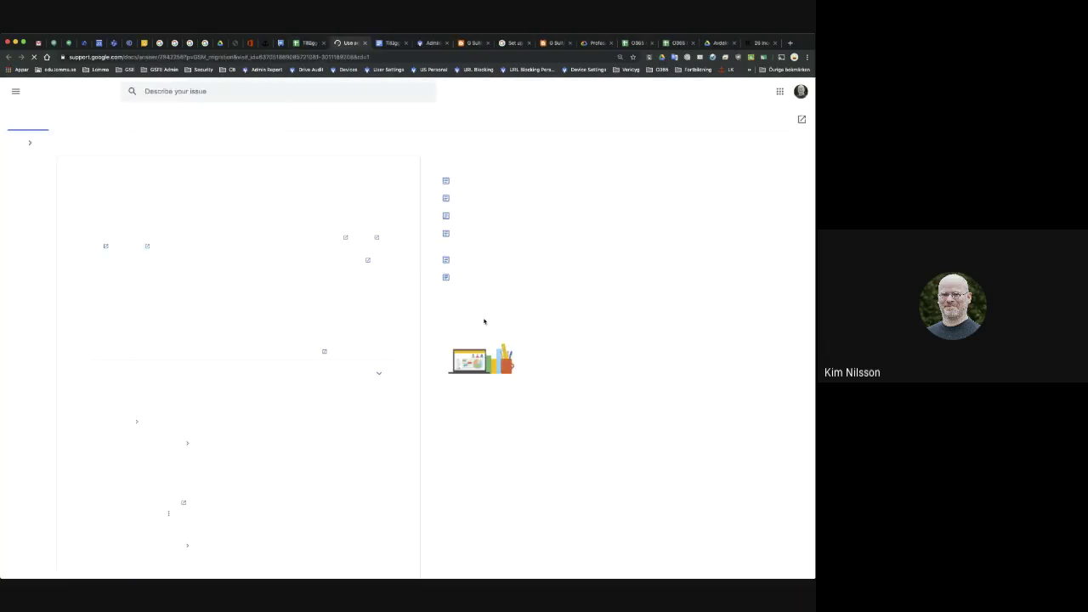
pyautogui.scroll(-1, 219, 391)
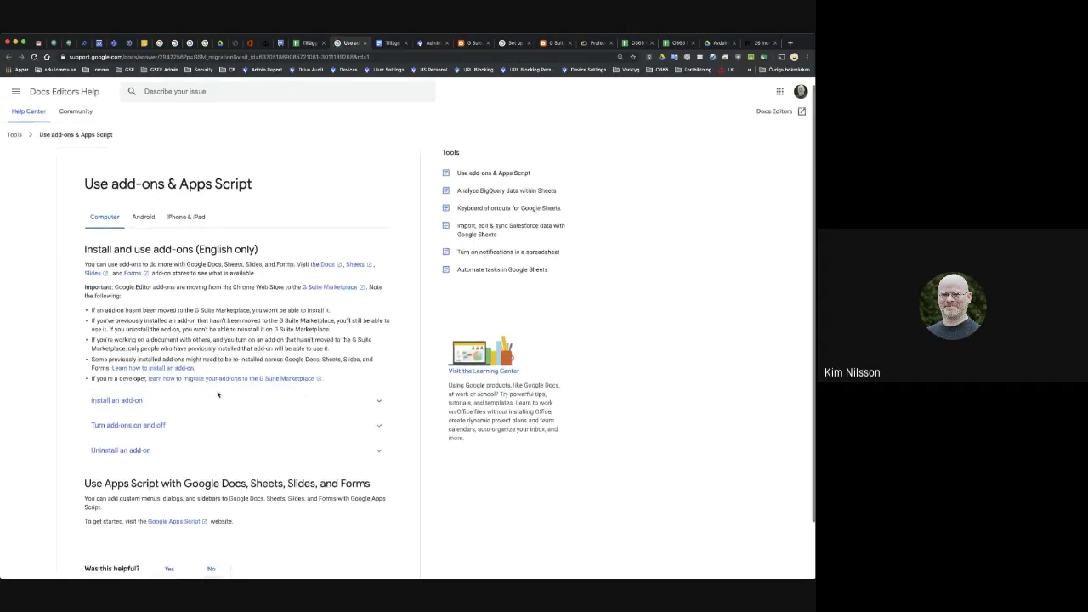
pyautogui.scroll(-2, 217, 392)
pyautogui.scroll(3, 217, 391)
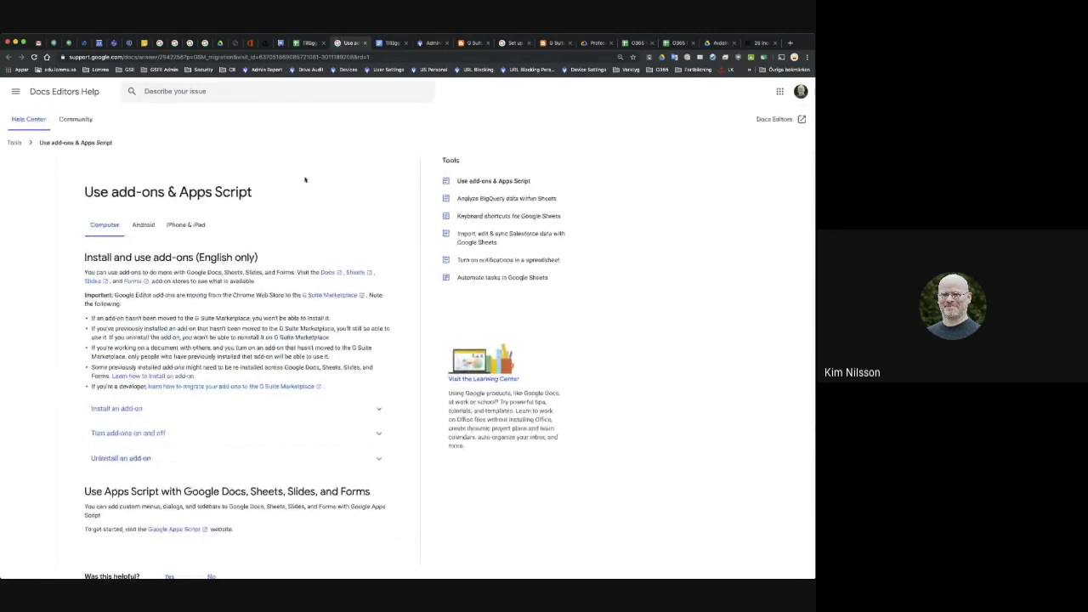
pyautogui.click(309, 43)
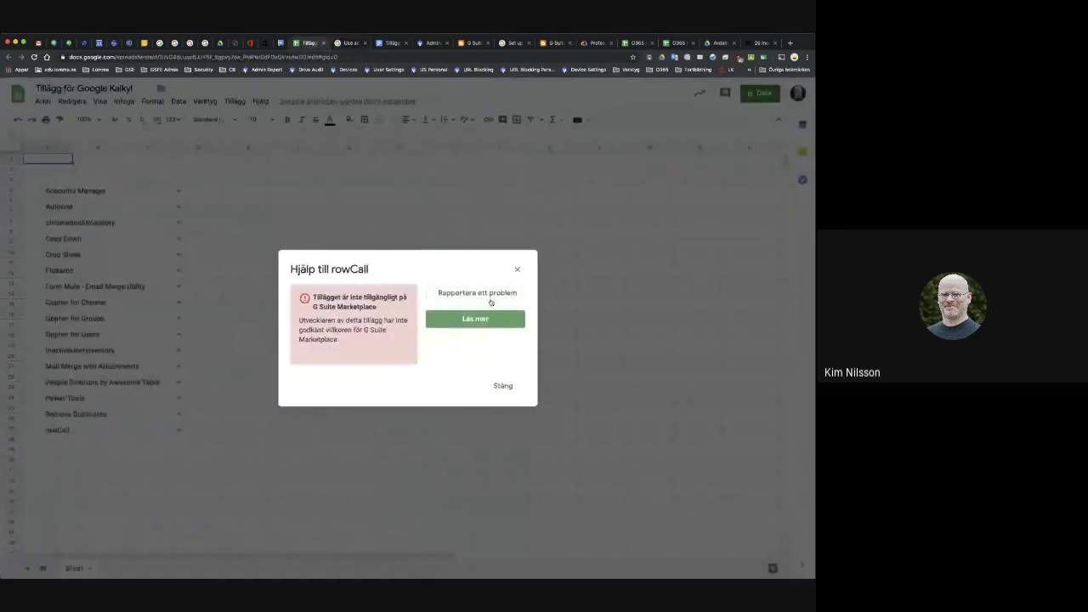
# Open the form for reporting a problem with rowCall, cancel it, and view the spreadsheet's list of installed add-ons
pyautogui.click(481, 294)
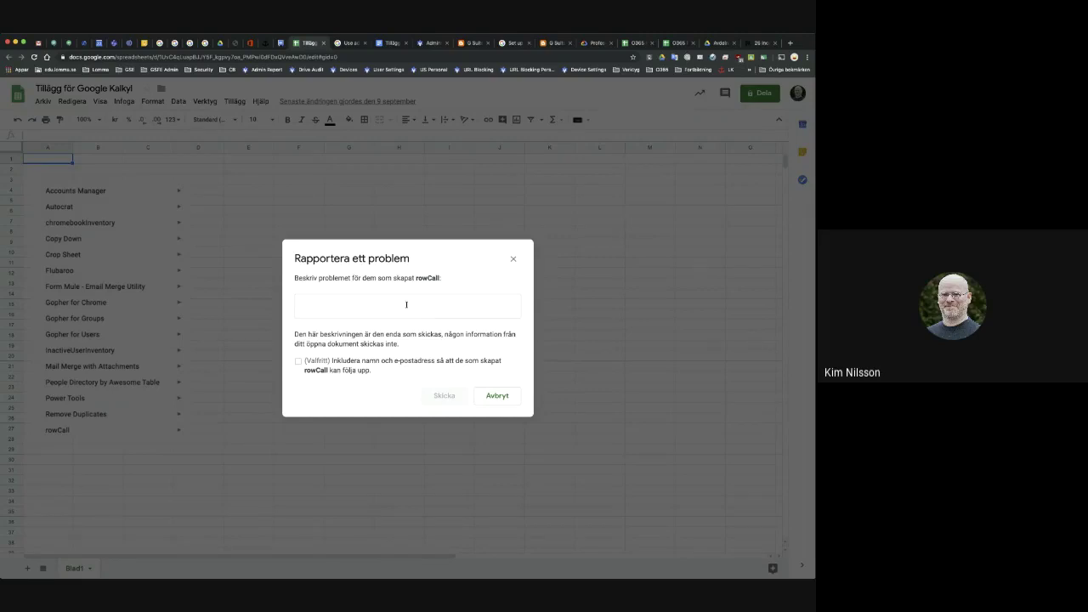
pyautogui.click(500, 396)
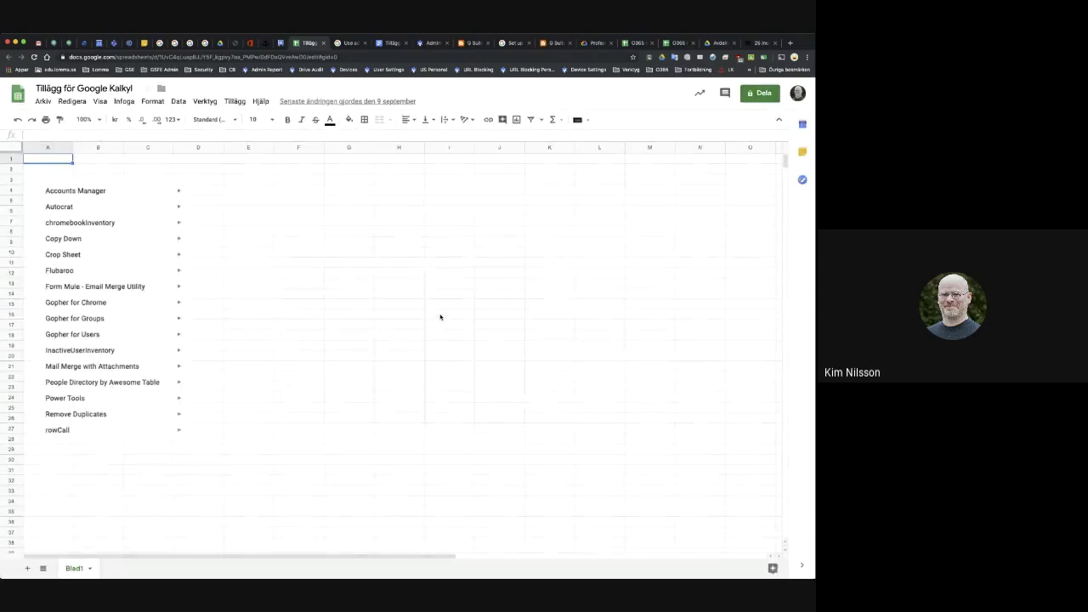
pyautogui.click(371, 272)
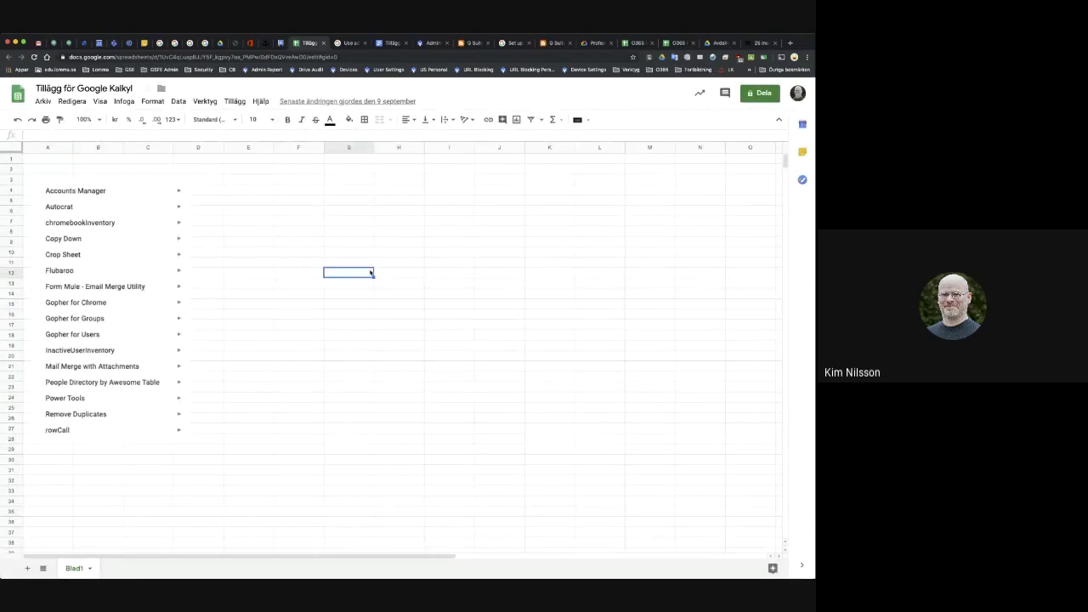
pyautogui.click(235, 102)
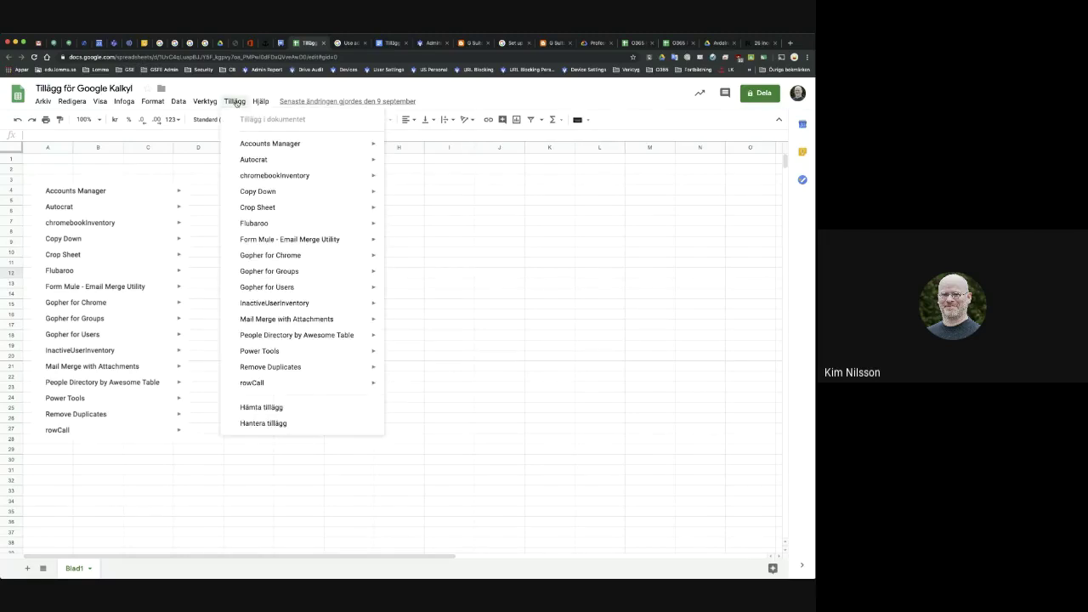
pyautogui.click(500, 357)
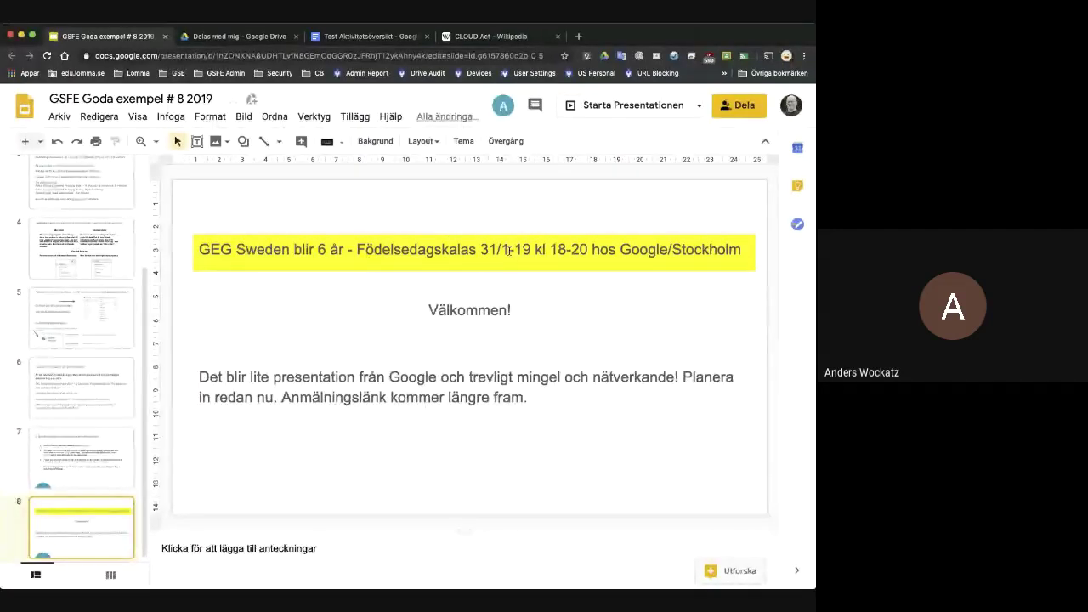
# In the "GSFE Goda exempel # 8 2019" presentation, change the birthday party date on slide 8 to 31/1-20 and start the slideshow
pyautogui.click(509, 250)
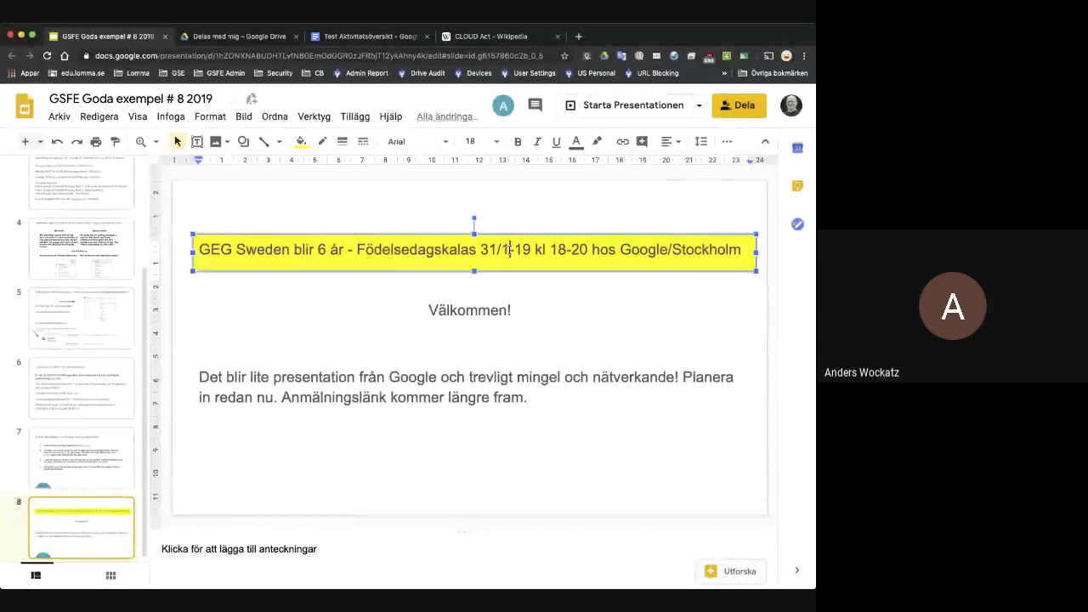
pyautogui.click(531, 250)
pyautogui.press('BackSpace')
pyautogui.press('BackSpace')
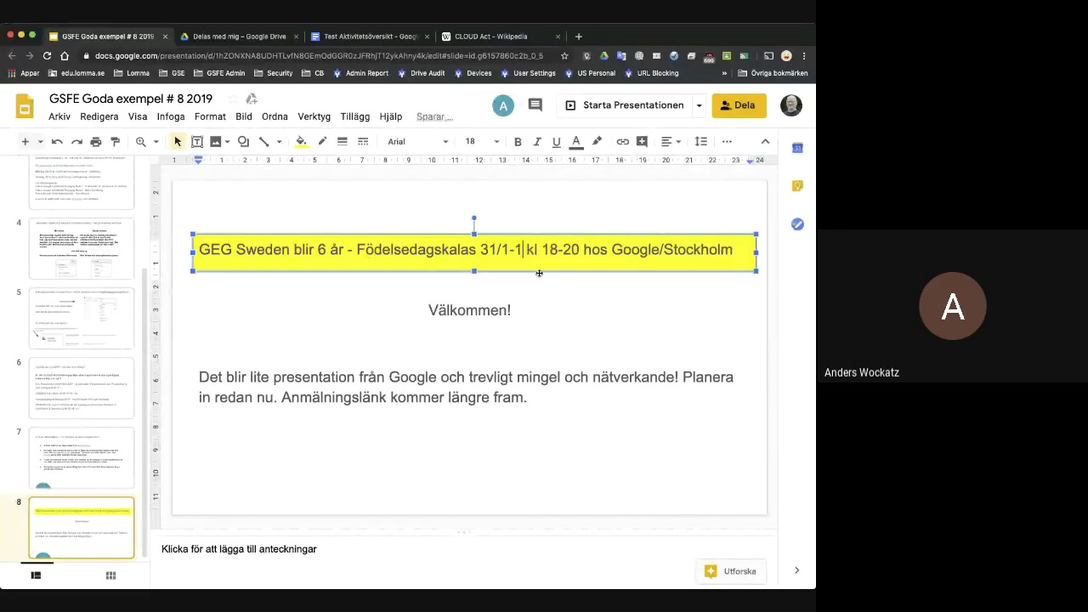
pyautogui.write('20')
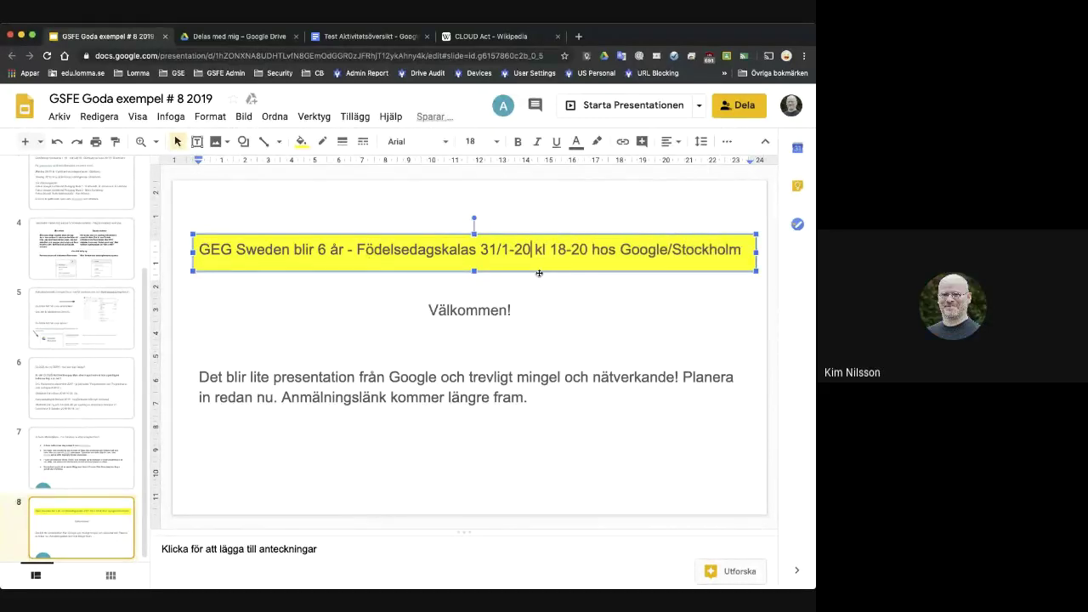
pyautogui.click(645, 109)
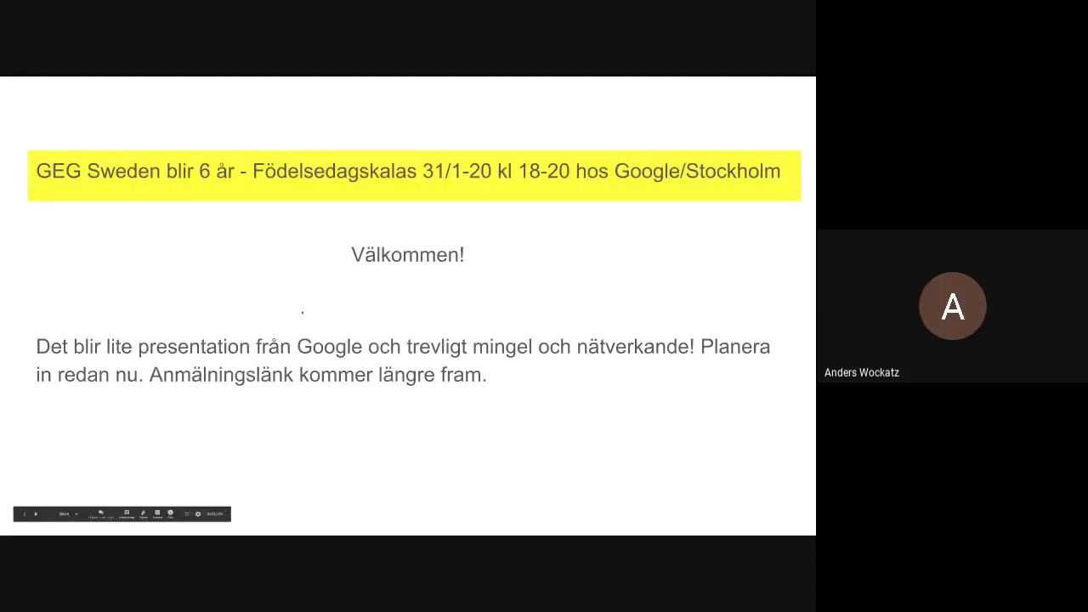